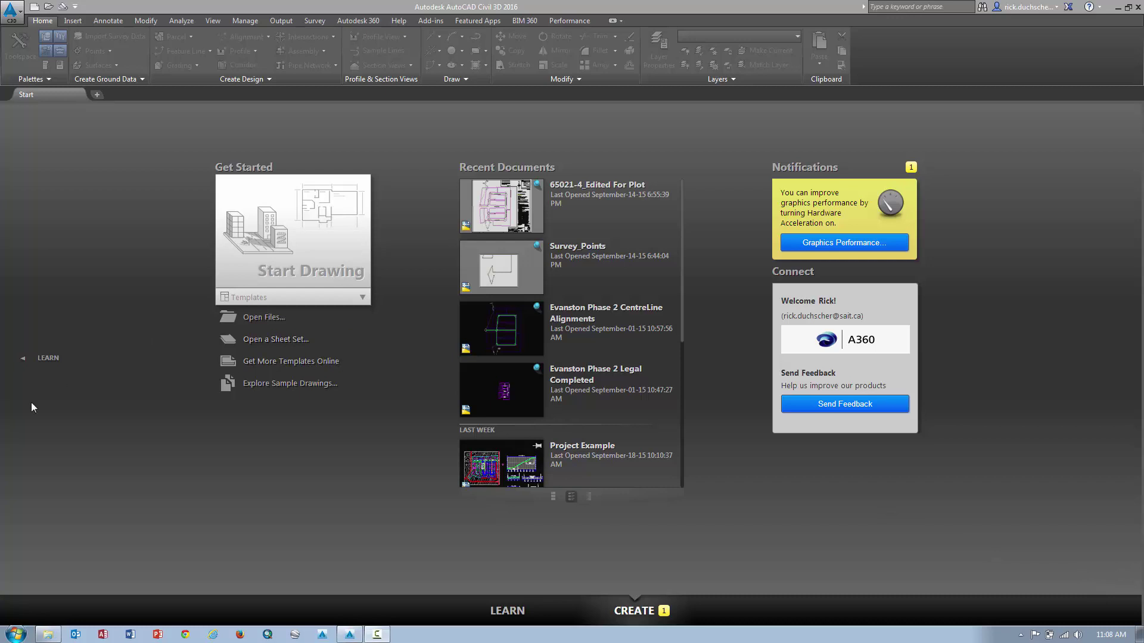
Launch Civil 3D 2016 Metric from the Autodesk > AutoCAD Civil 3D 2016 Start menu folder.
left_click(16, 635)
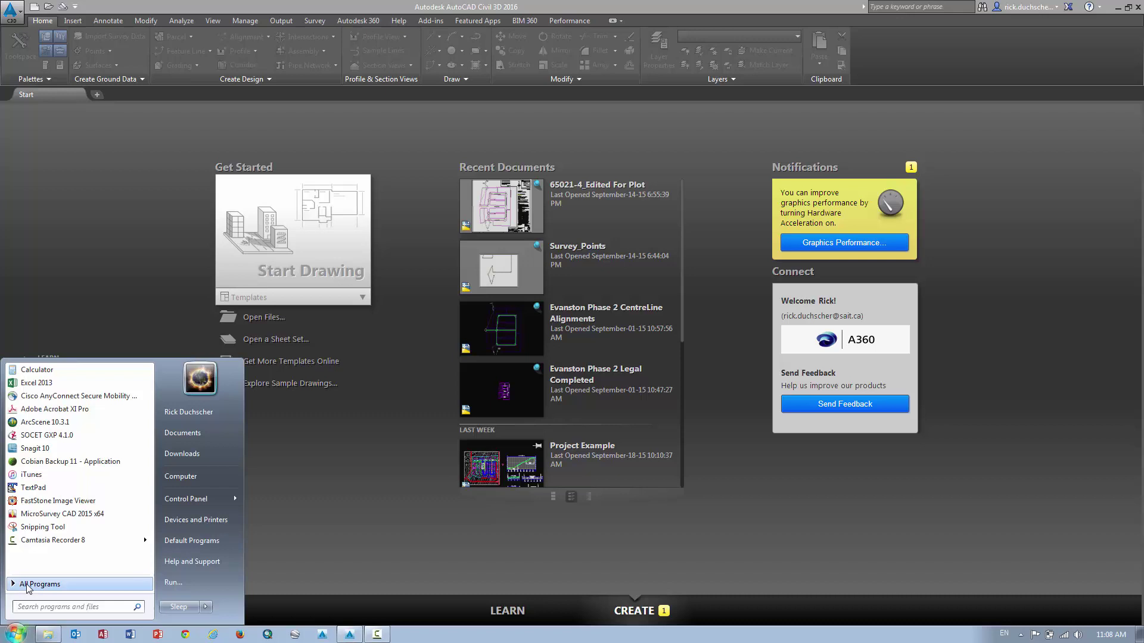
left_click(36, 585)
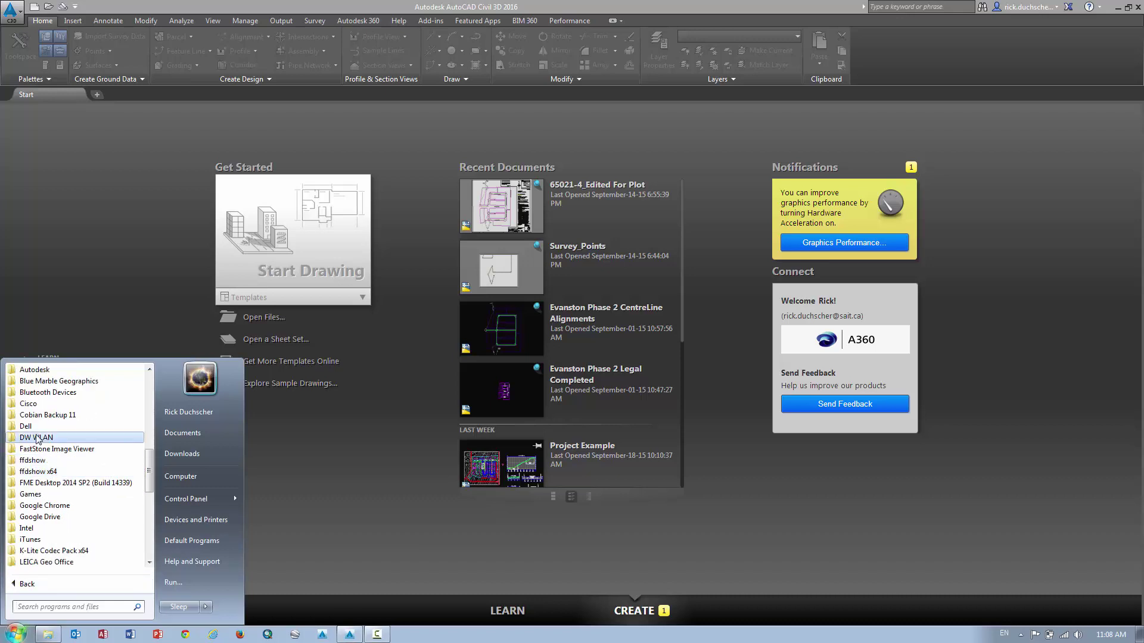
left_click(39, 370)
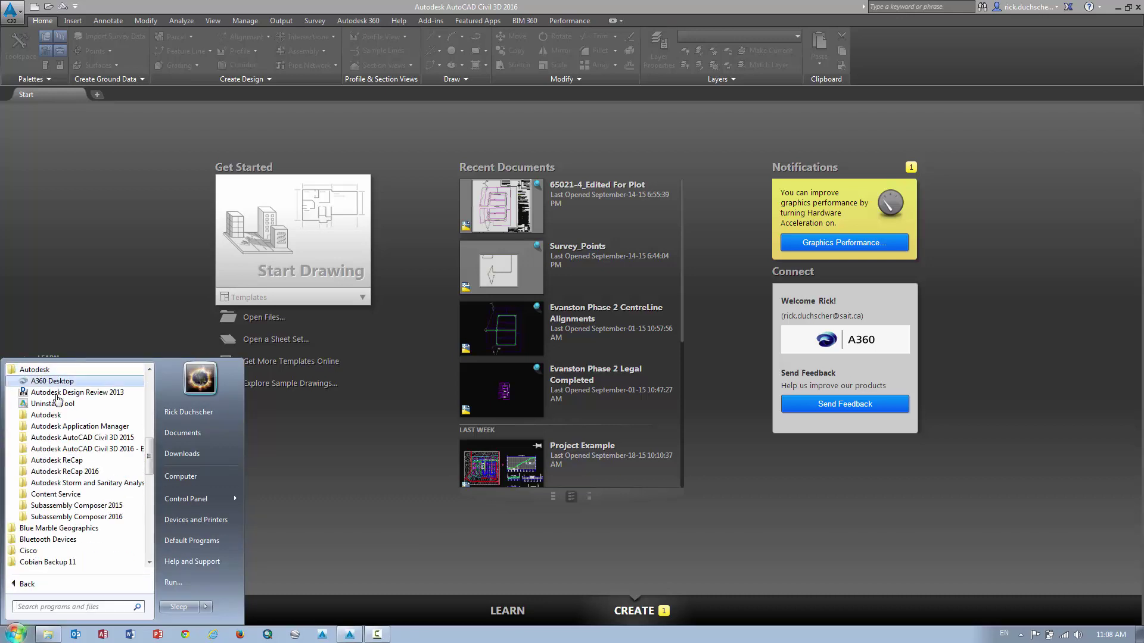
left_click(60, 450)
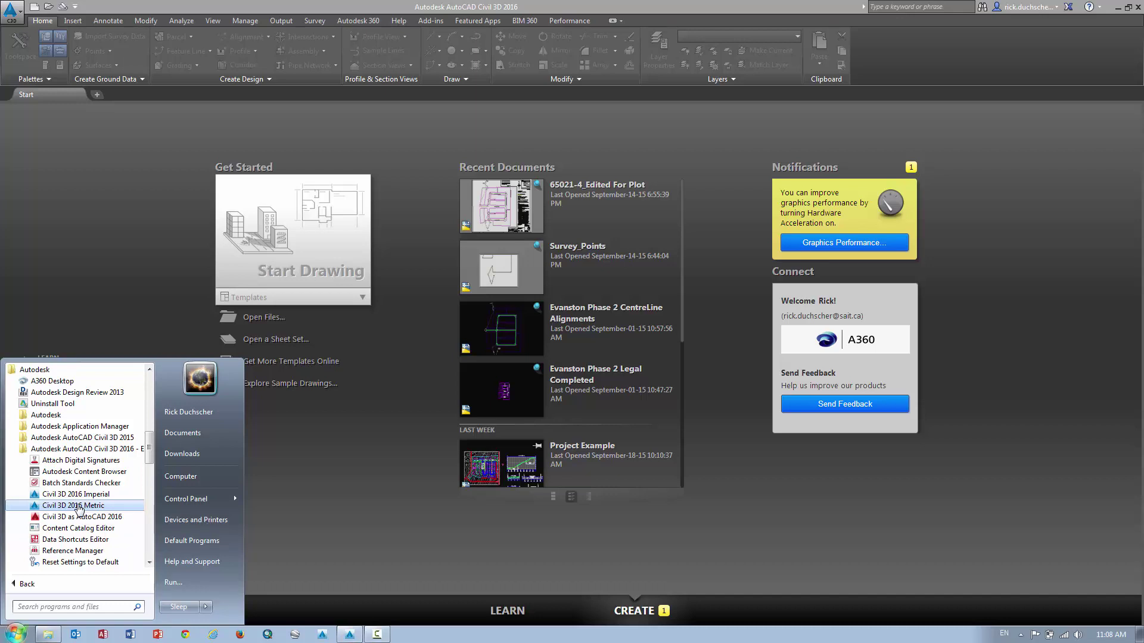
left_click(137, 289)
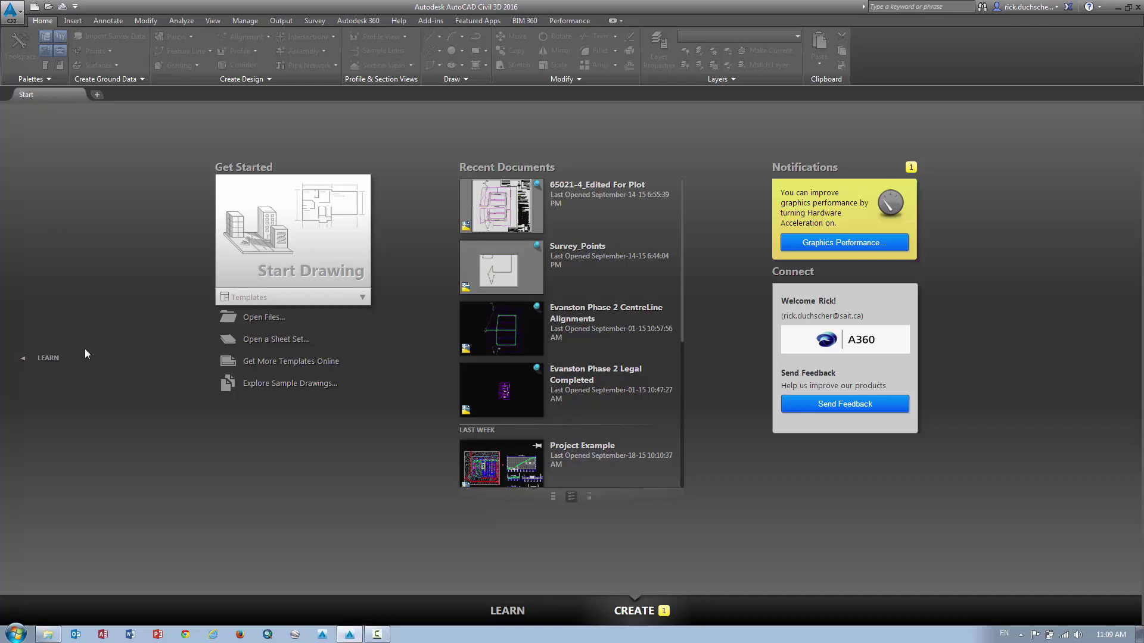
Open Project Example.dwg from the DATA (D:) drive in the CADD 308 Explorer window.
left_click(48, 633)
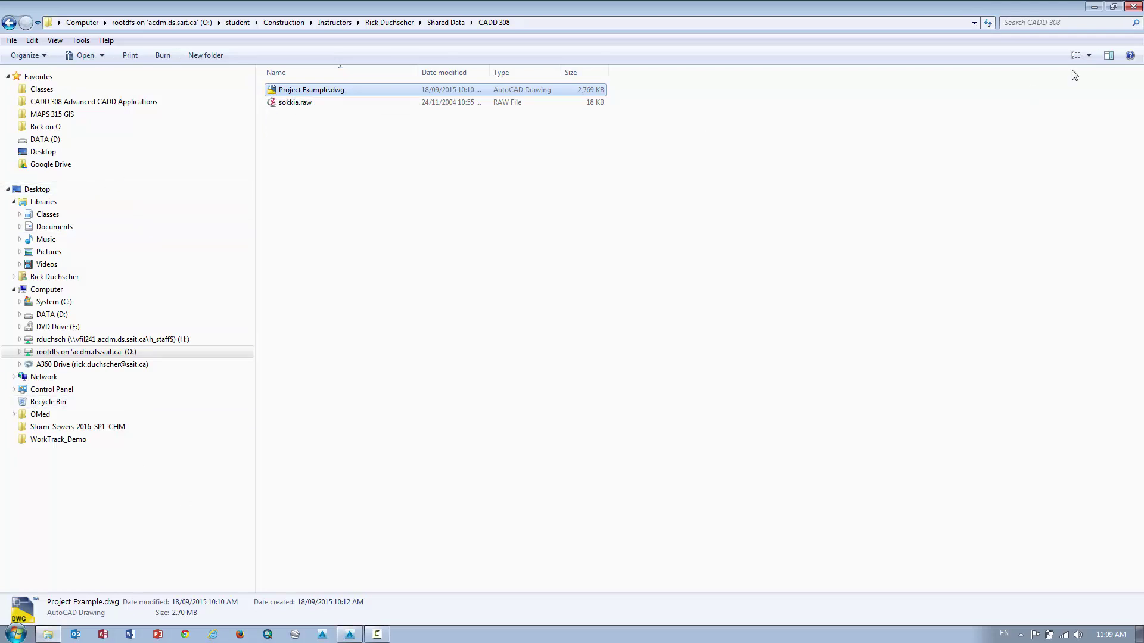
left_click(47, 139)
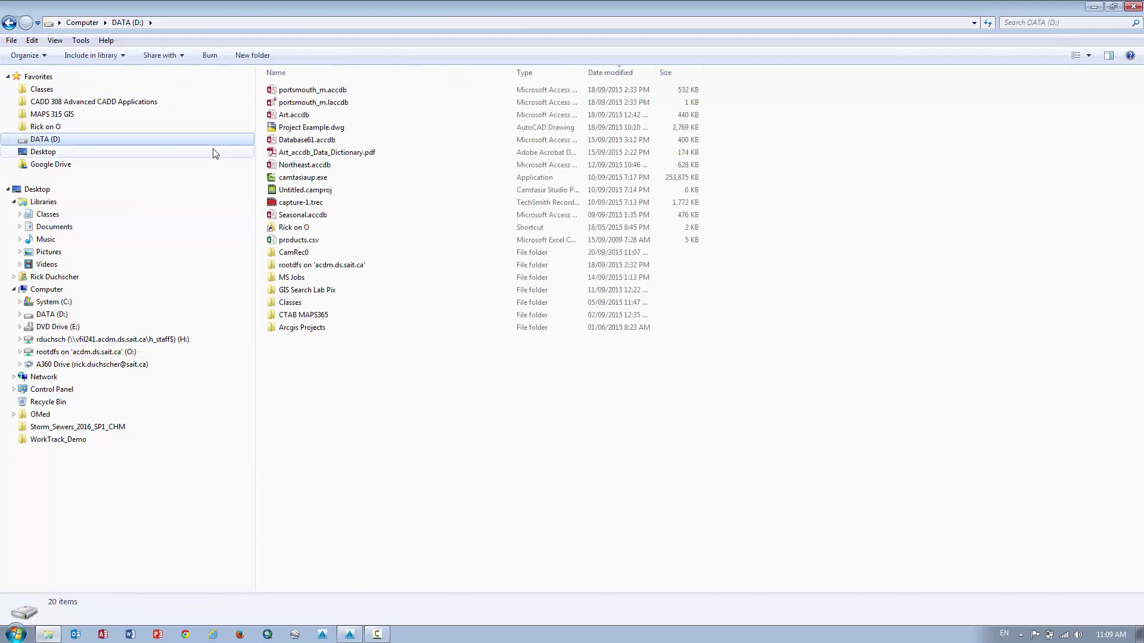
double_click(311, 127)
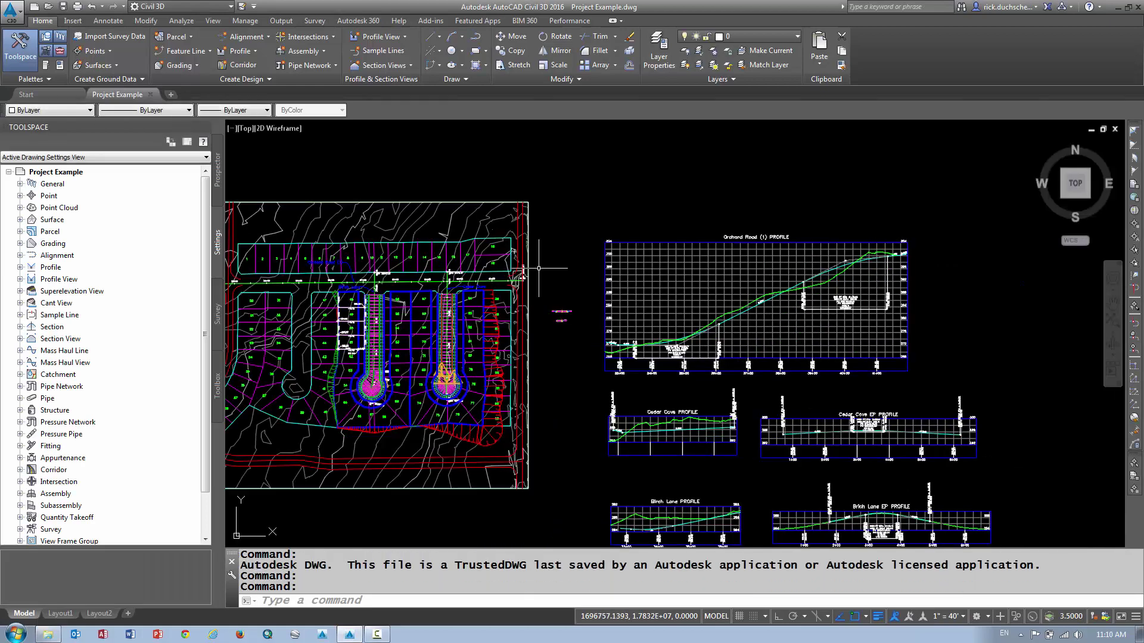
Pan the site plan into view and browse the Toolspace Prospector, Settings, Survey and Toolbox tabs.
middle_click_drag(578, 295, 682, 282)
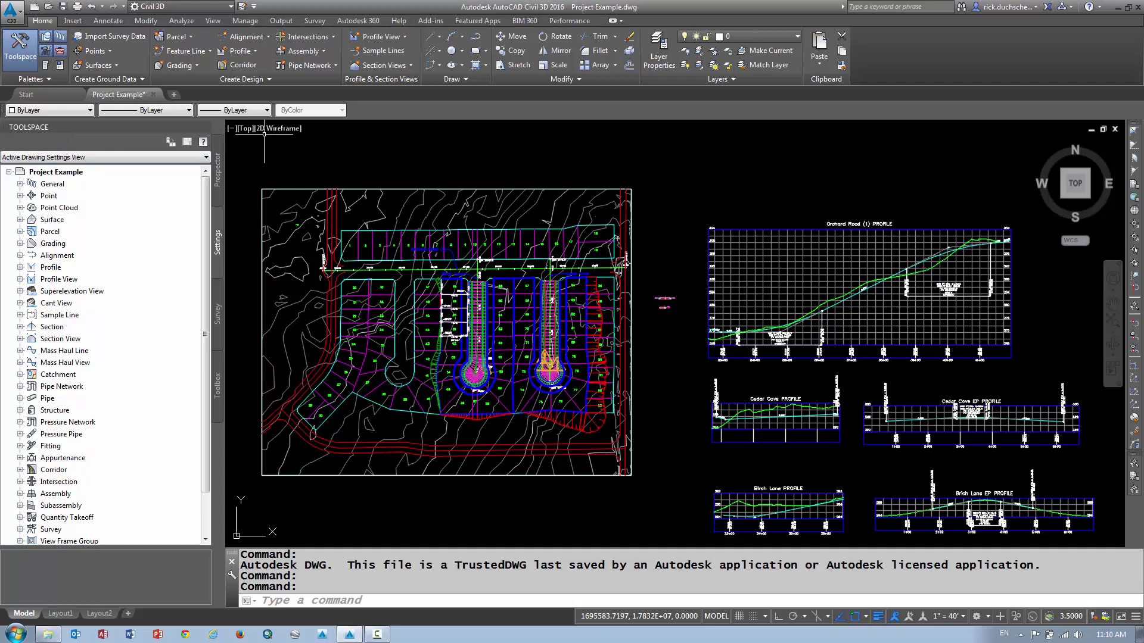
left_click(218, 179)
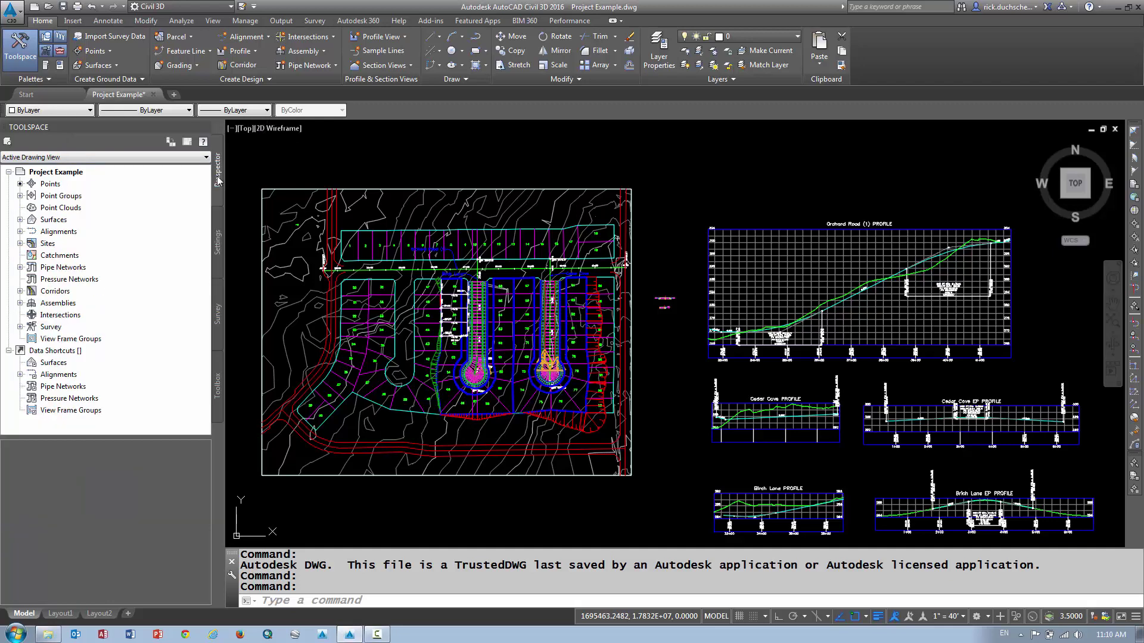
left_click(218, 226)
left_click(219, 328)
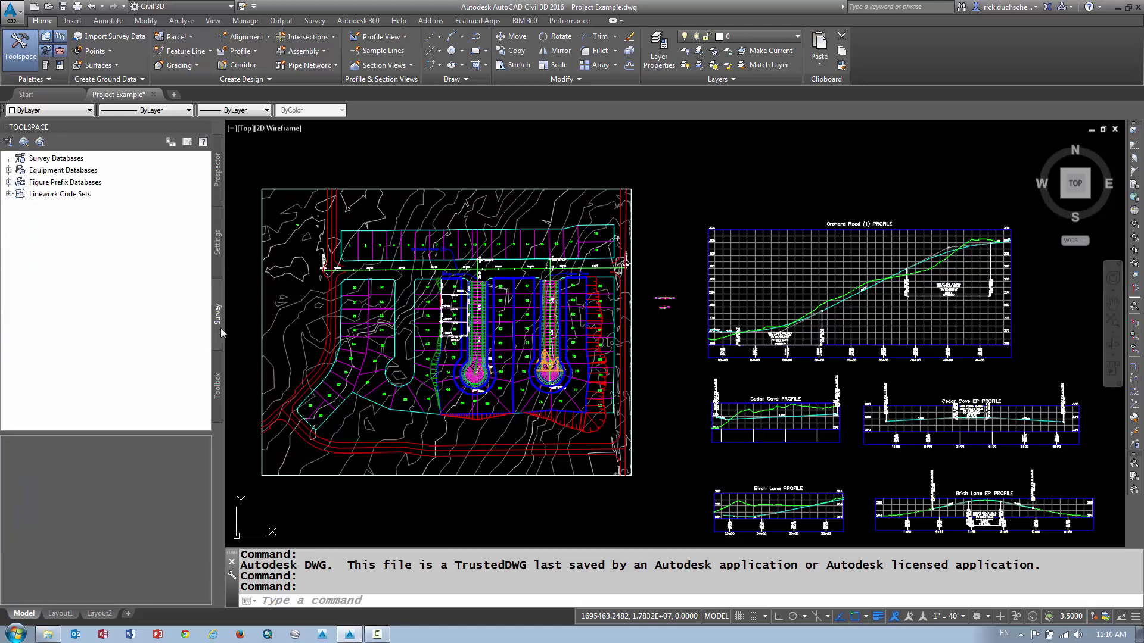
left_click(219, 375)
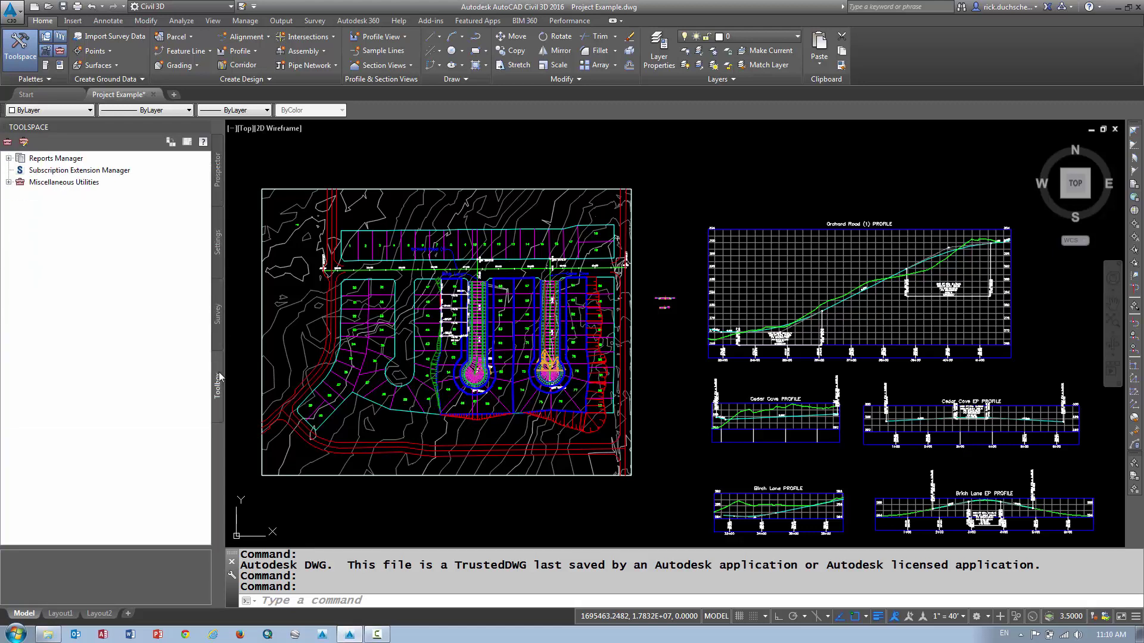
Return Toolspace to Prospector, then close the palette and reopen it from the ribbon.
left_click(221, 174)
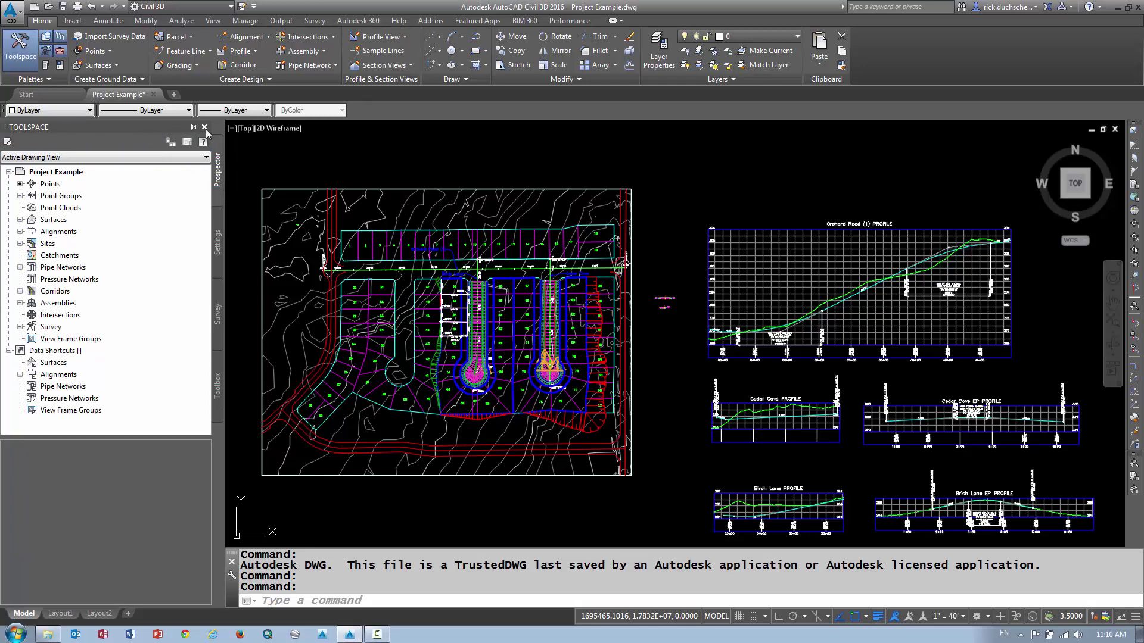
left_click(204, 127)
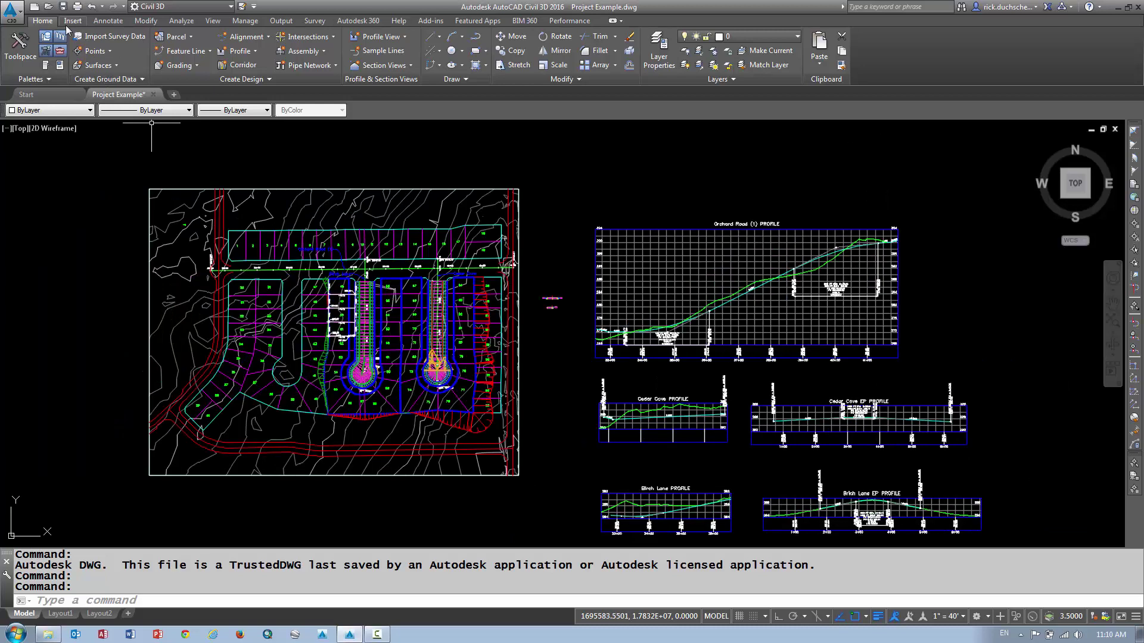
left_click(18, 52)
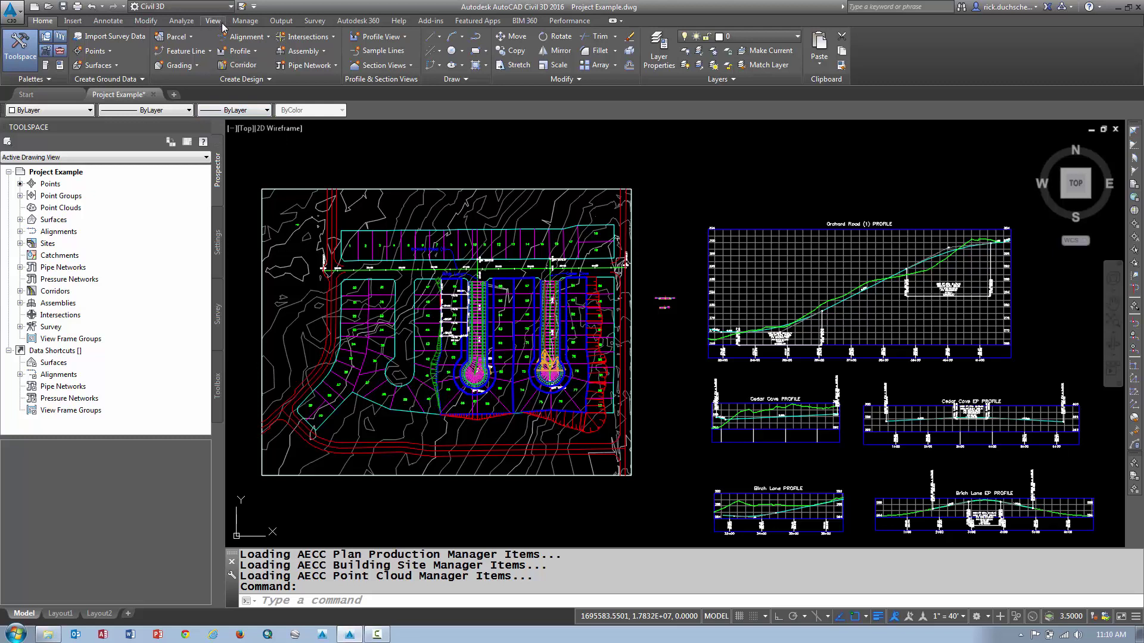
left_click(232, 7)
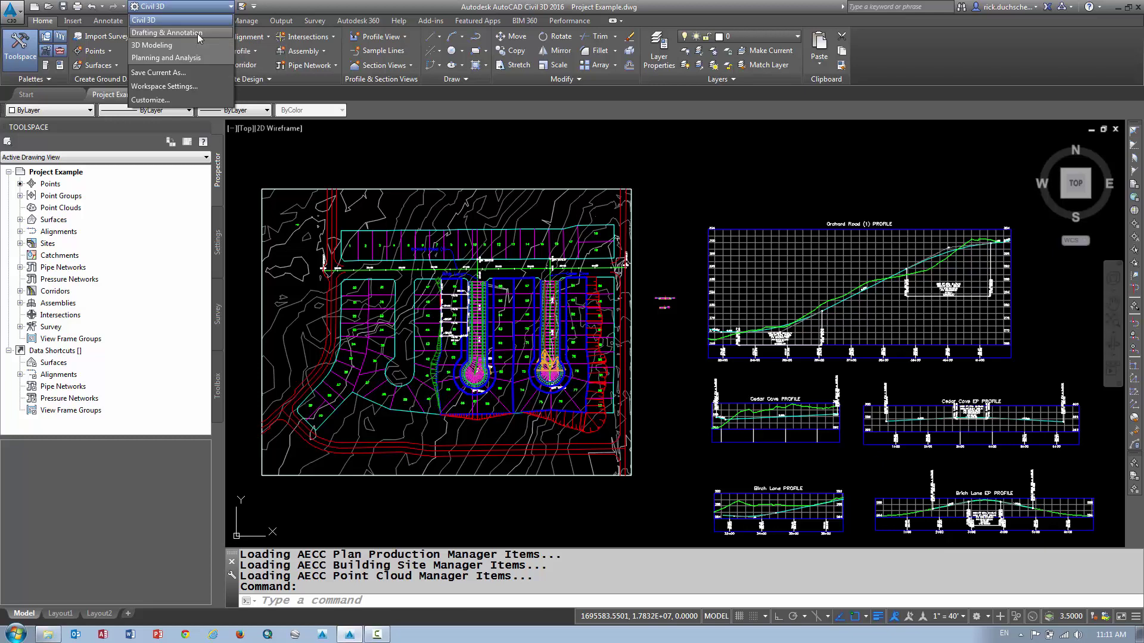
left_click(179, 33)
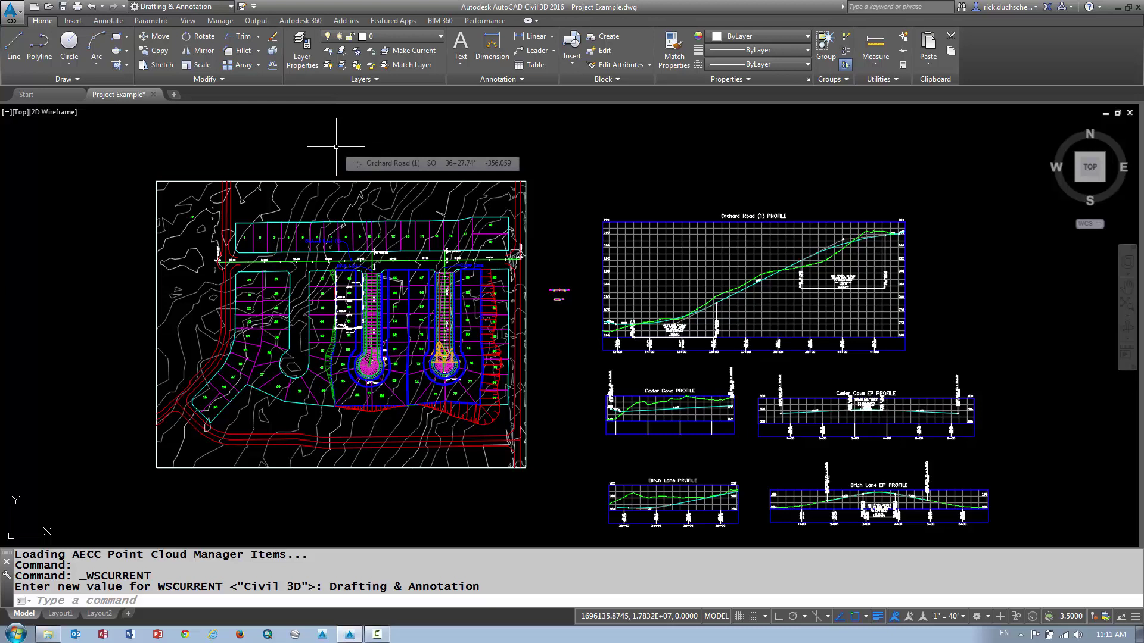
left_click(230, 6)
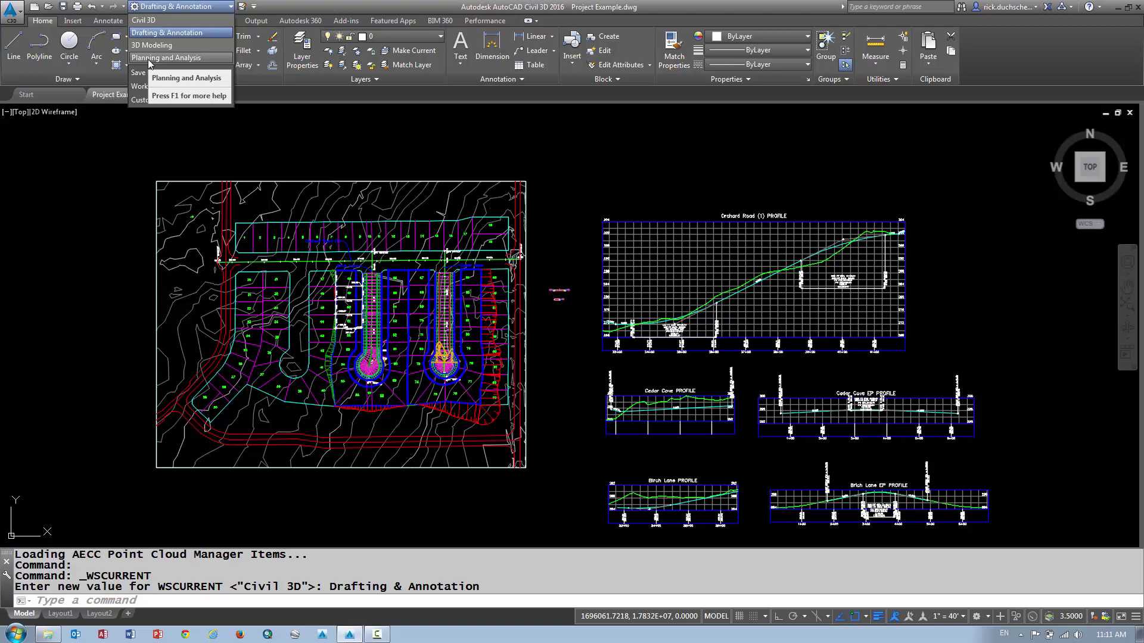
left_click(145, 22)
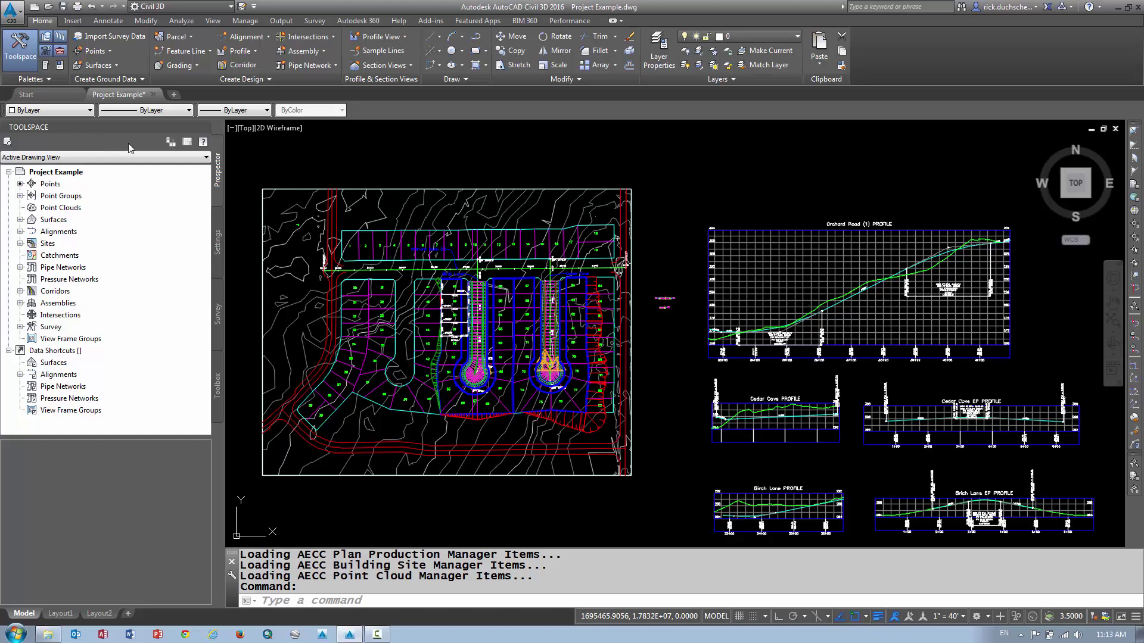
mouse_move(193, 129)
left_click_drag(5, 129, 324, 165)
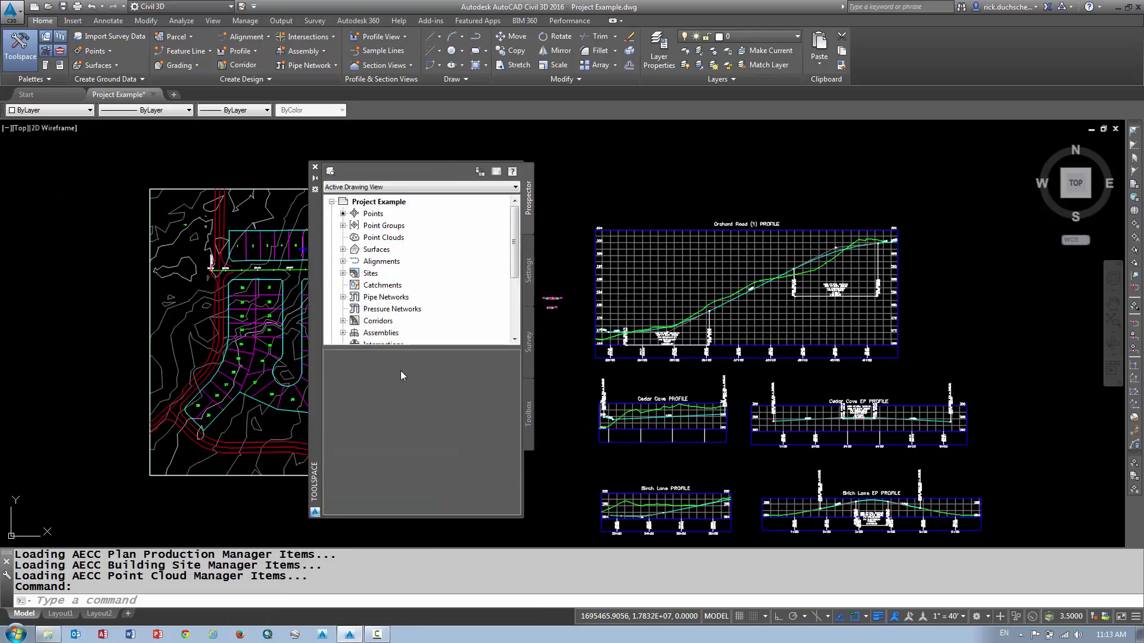
right_click(318, 307)
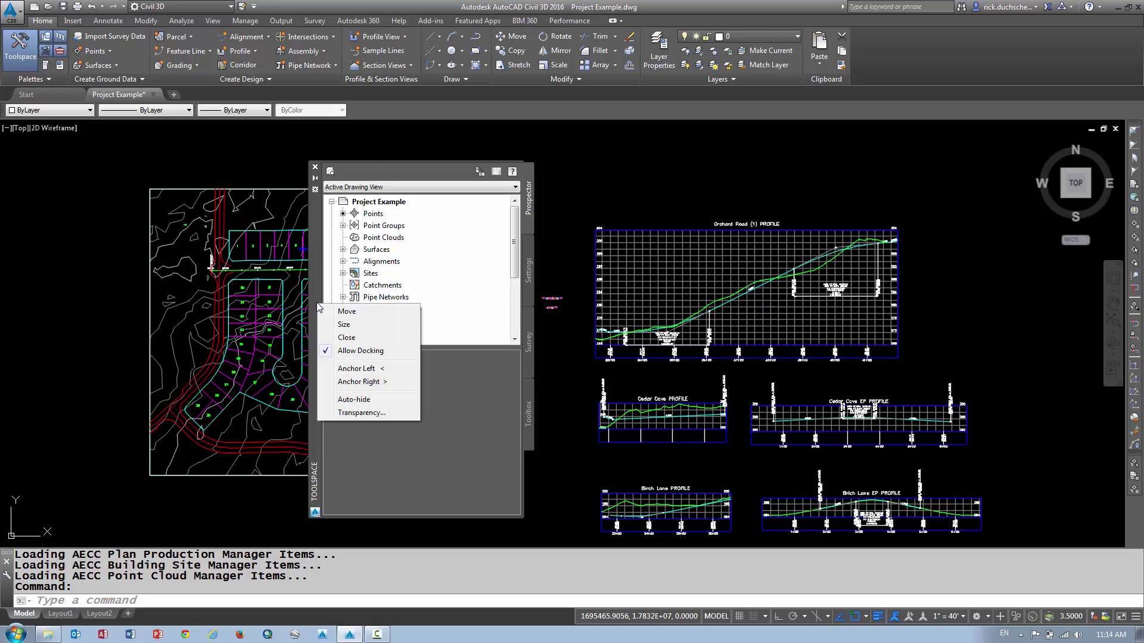
left_click(335, 403)
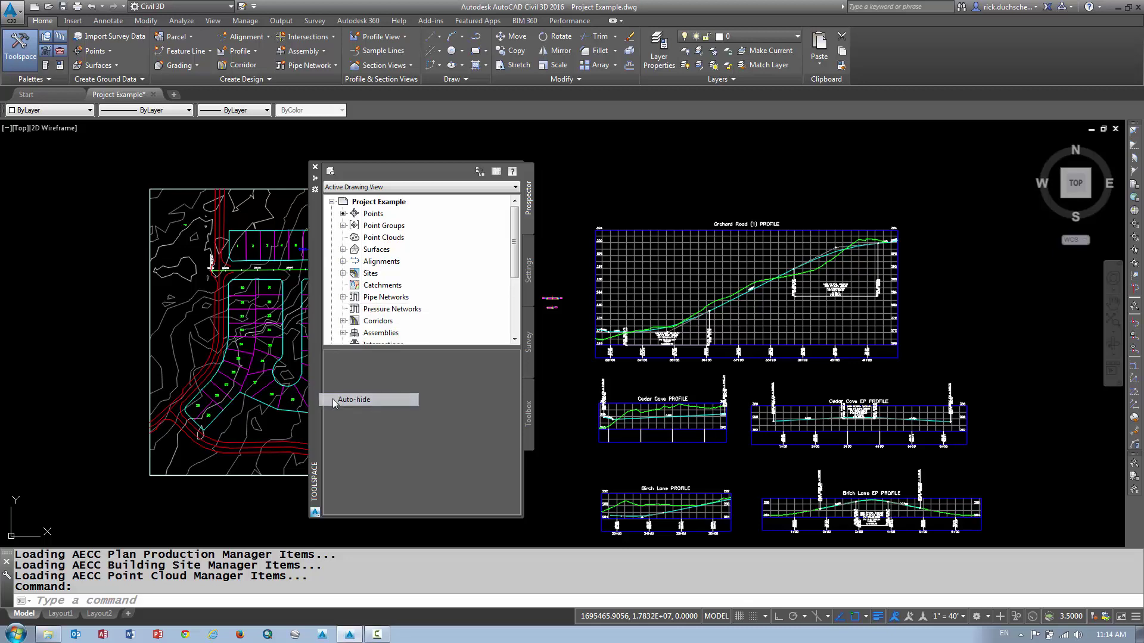
left_click(623, 171)
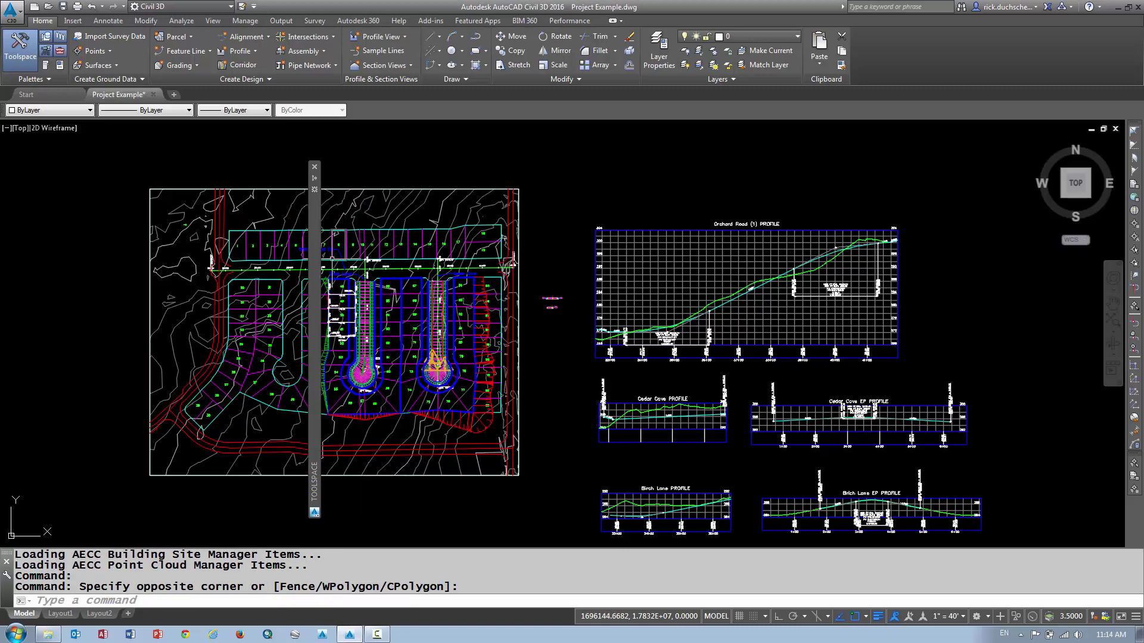
mouse_move(315, 266)
left_click_drag(316, 266, 159, 247)
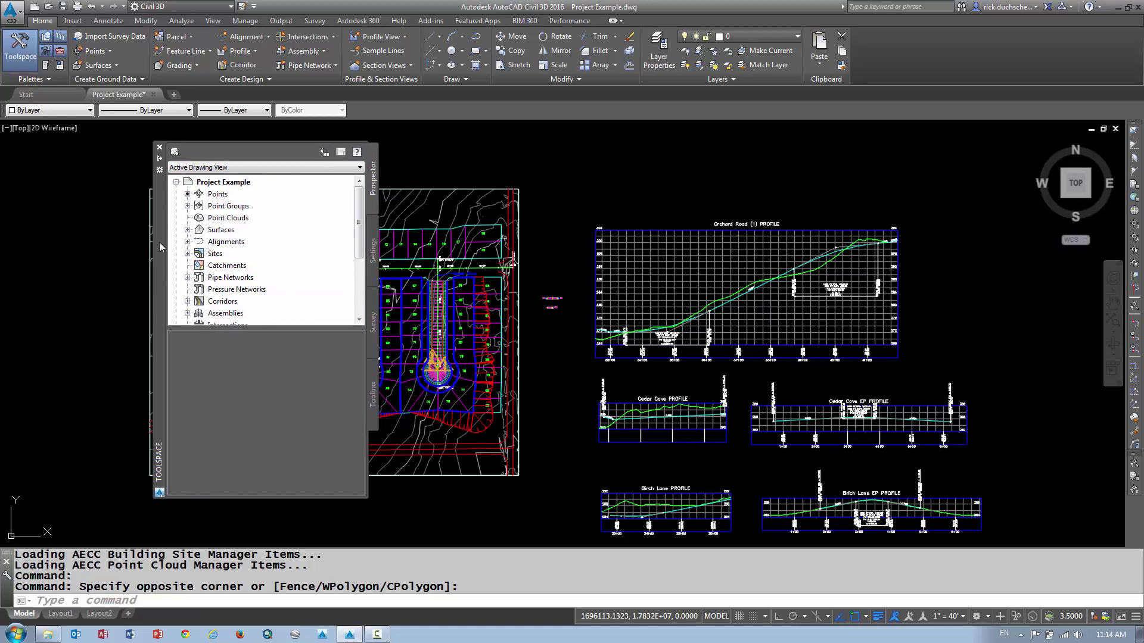
right_click(159, 247)
left_click(194, 334)
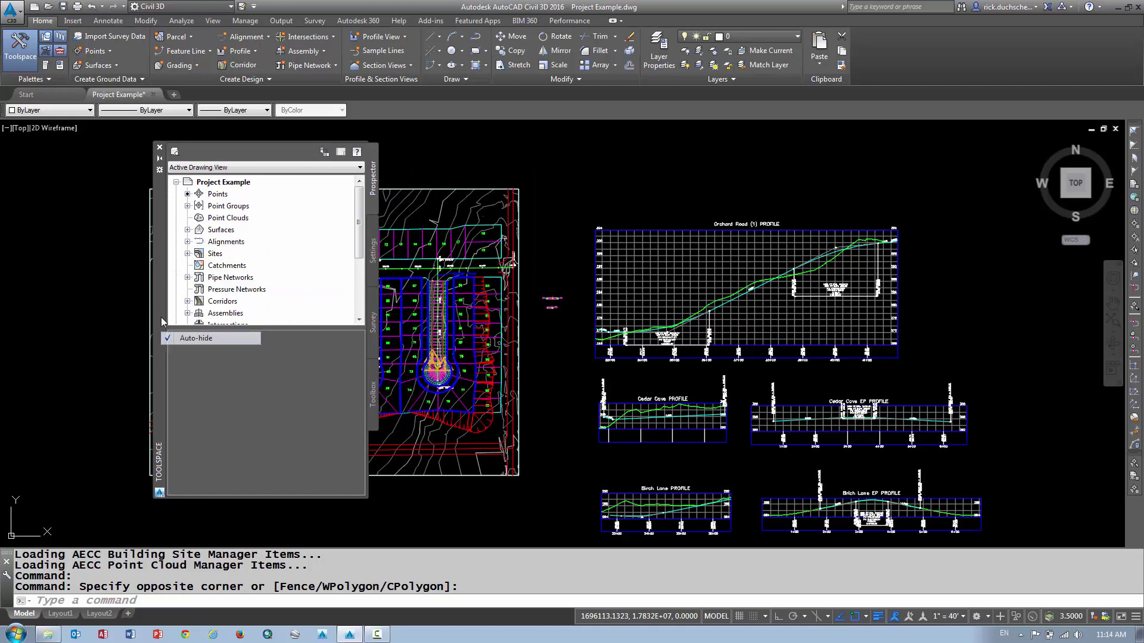
double_click(162, 244)
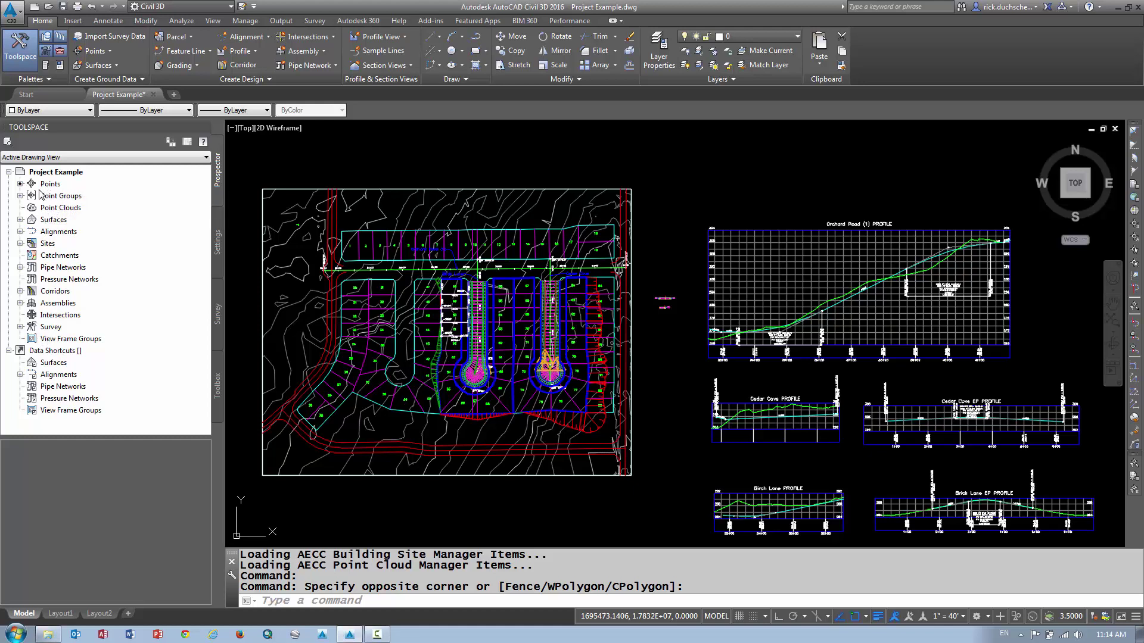
left_click(47, 184)
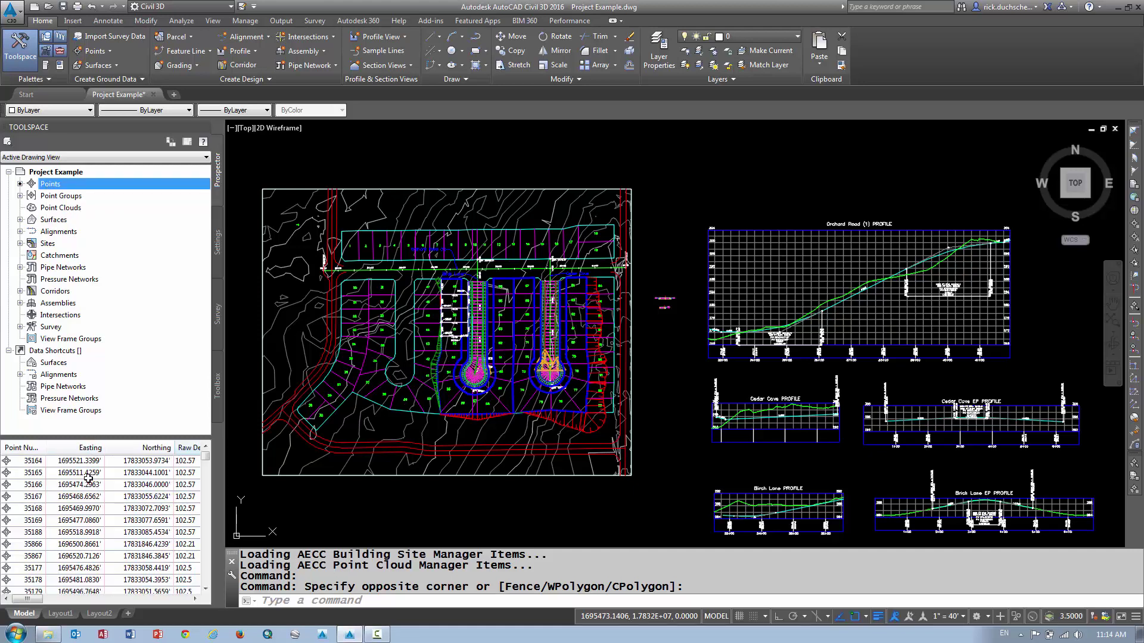
left_click(6, 463)
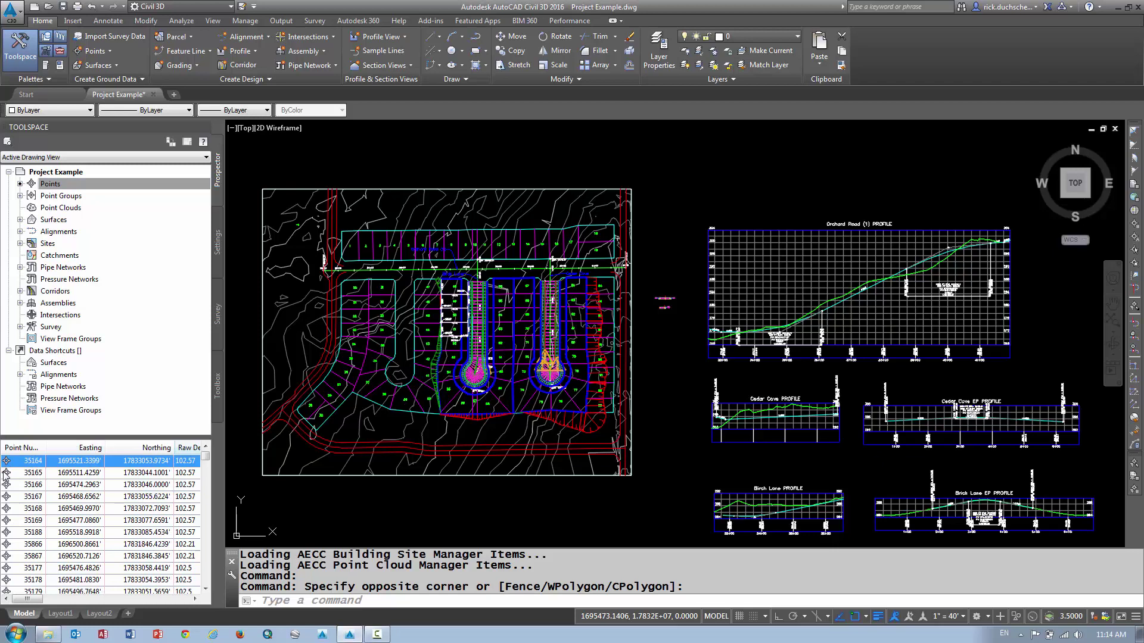
left_click(5, 472)
left_click(6, 484)
left_click(6, 497)
left_click(7, 508)
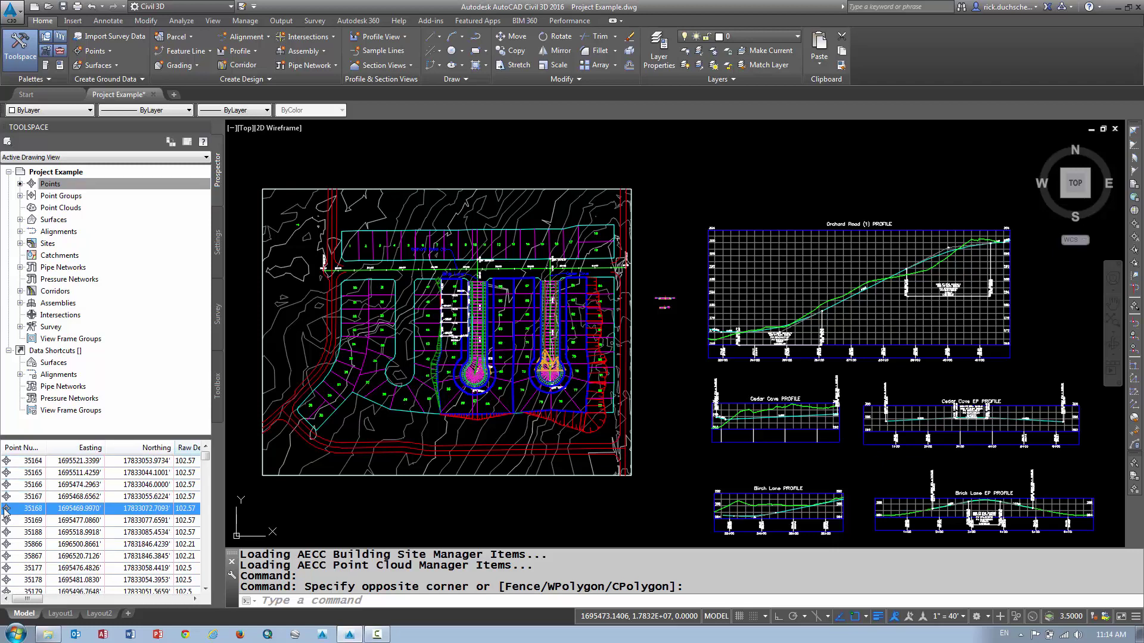
left_click(7, 474)
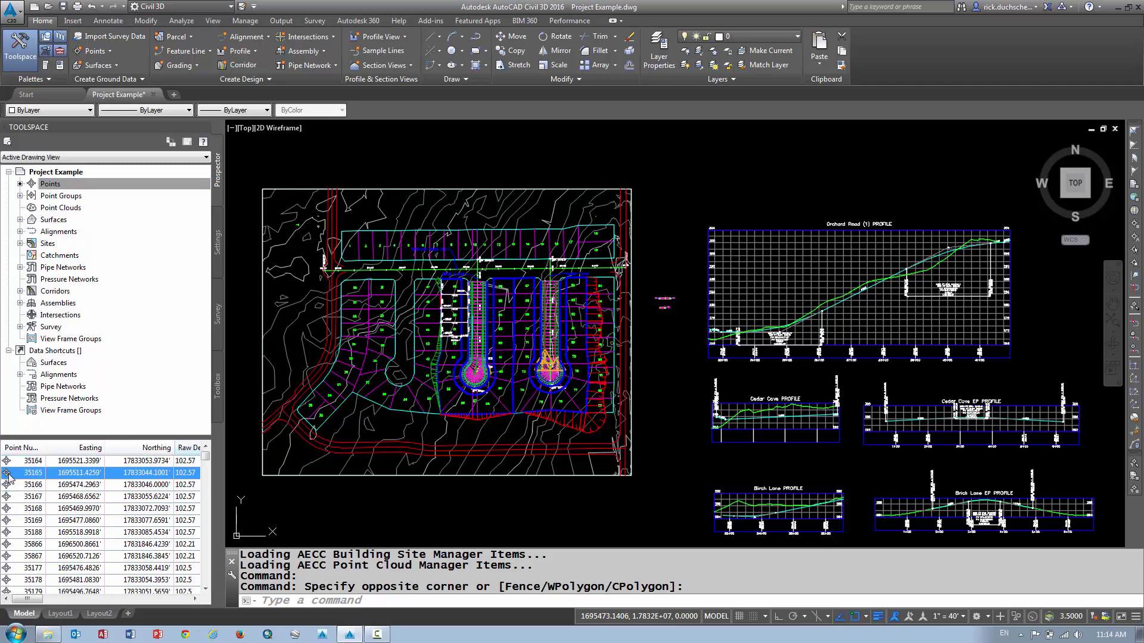
right_click(7, 475)
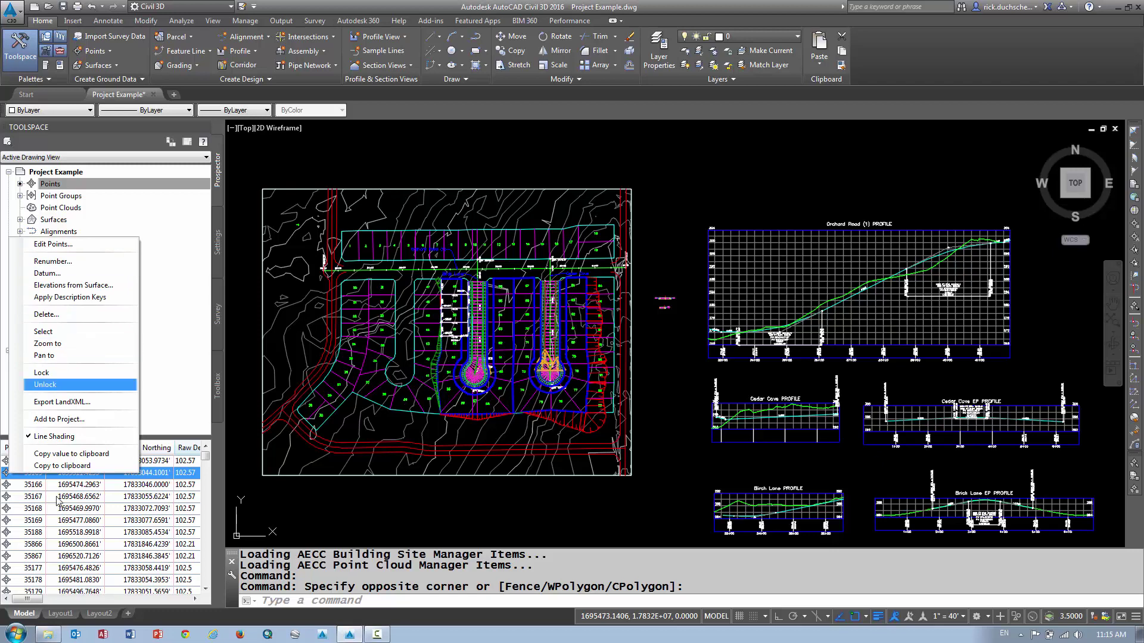
left_click(24, 498)
left_click(75, 500)
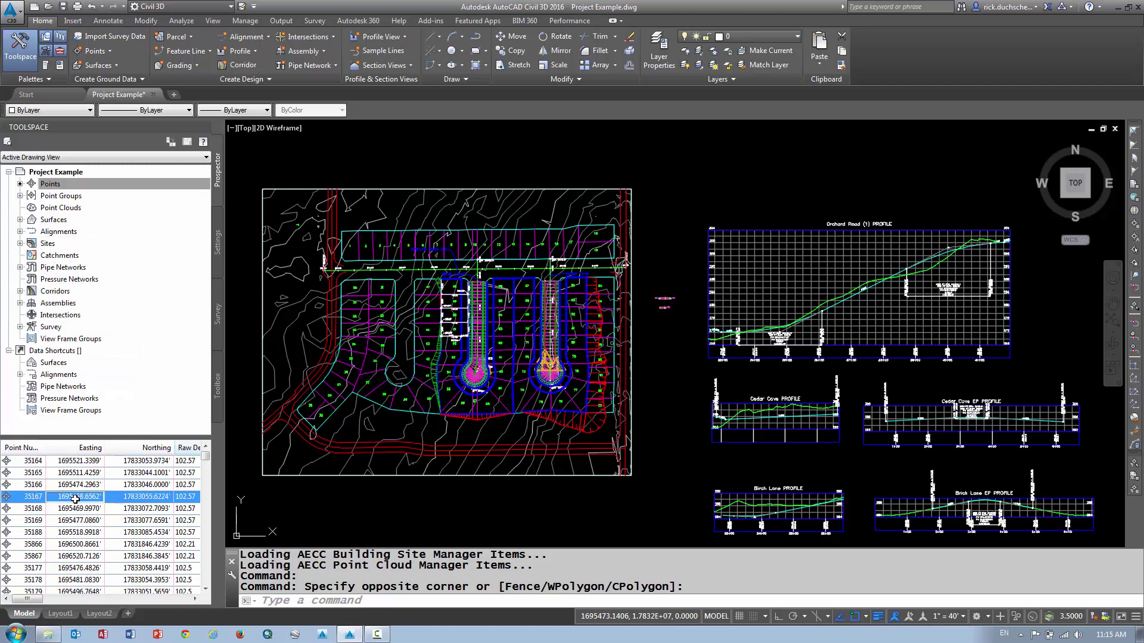
left_click(76, 499)
key("Tab")
key("Tab")
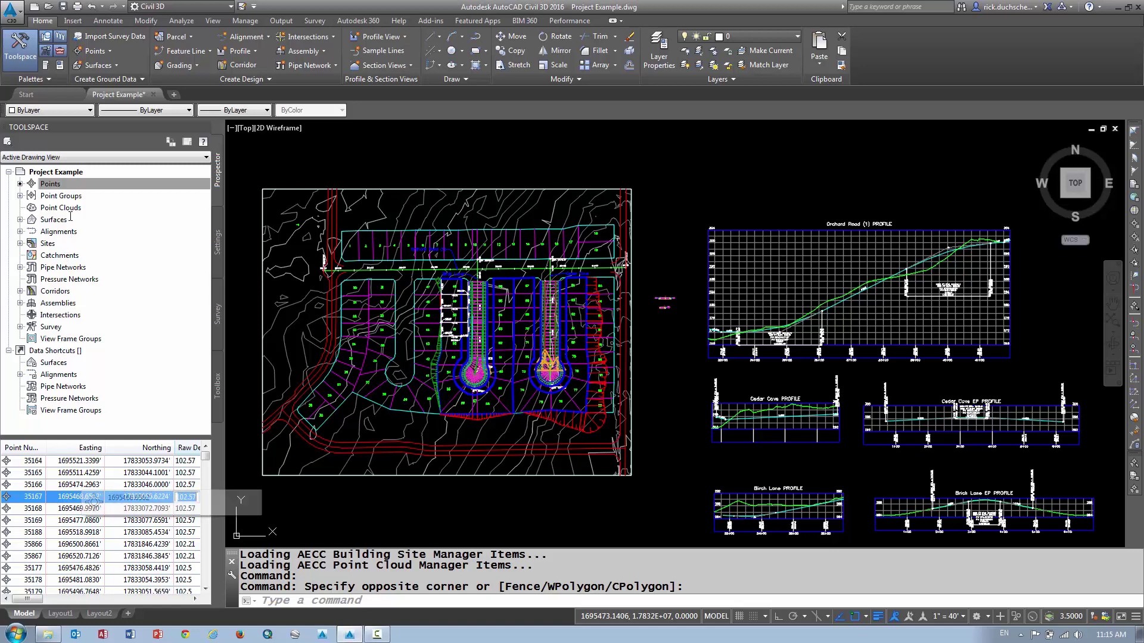
right_click(53, 185)
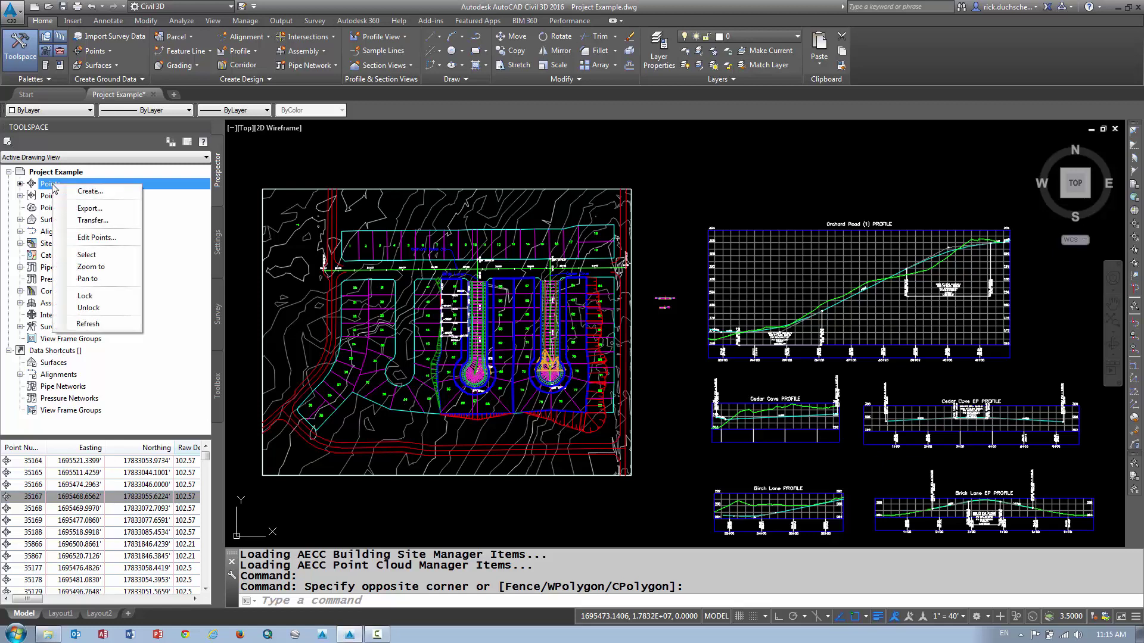
left_click(86, 237)
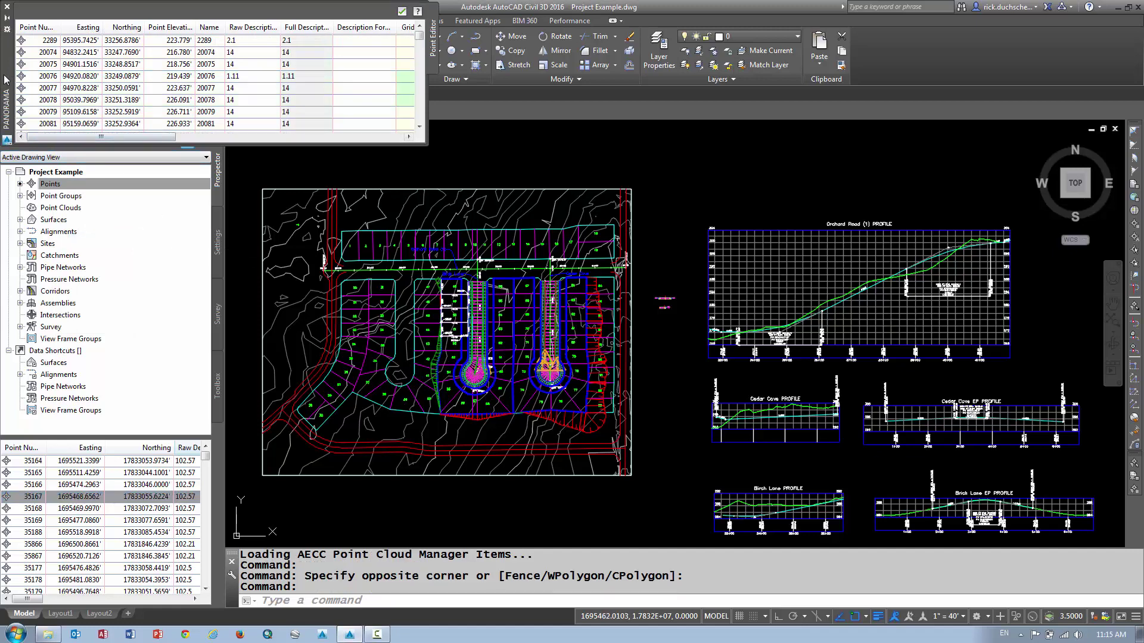
left_click_drag(8, 83, 322, 216)
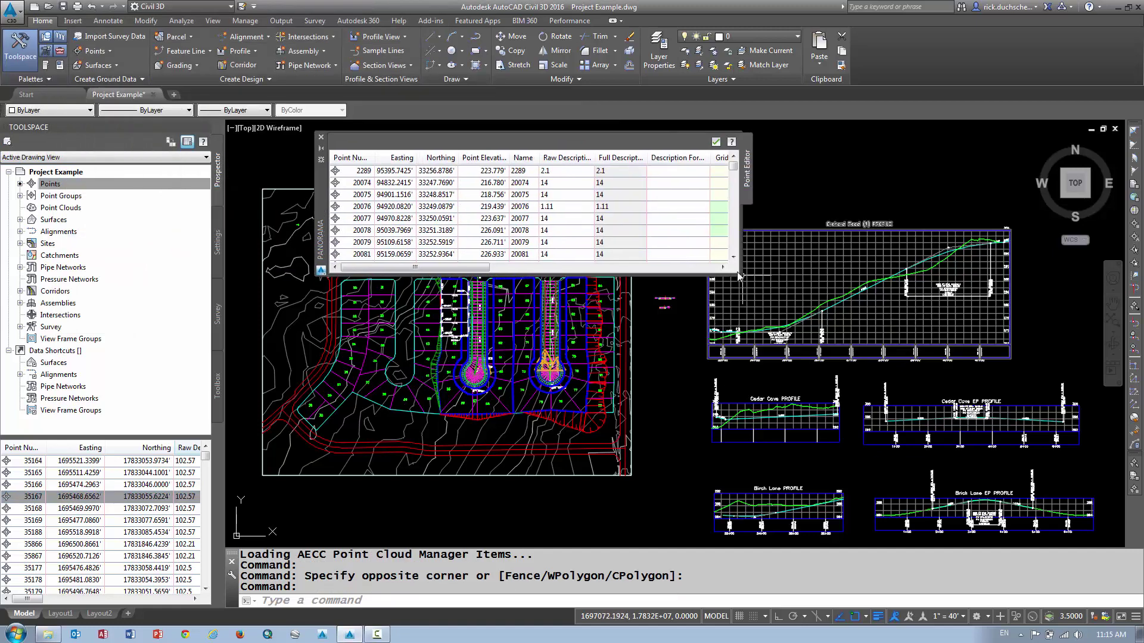
left_click_drag(737, 275, 738, 442)
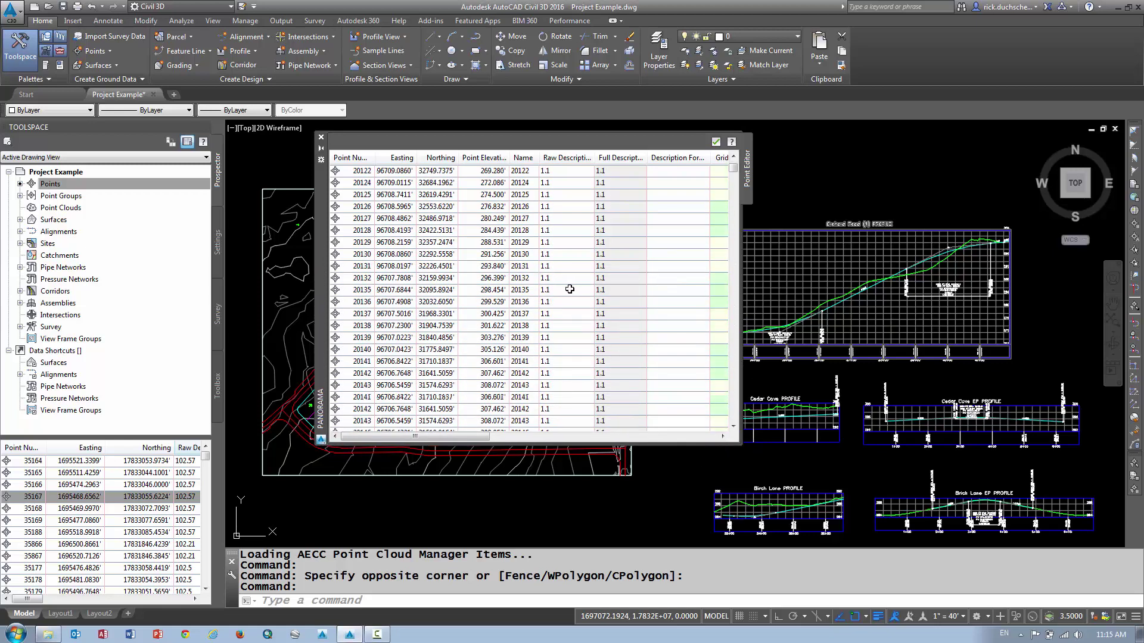
scroll(554, 282, "down", 5)
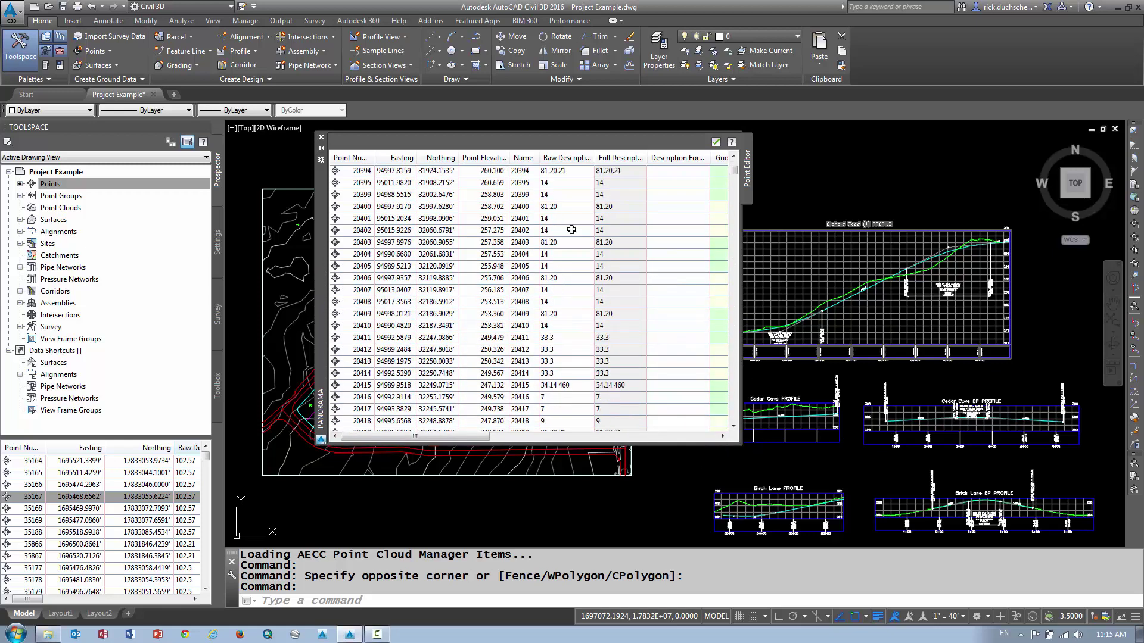
left_click(322, 140)
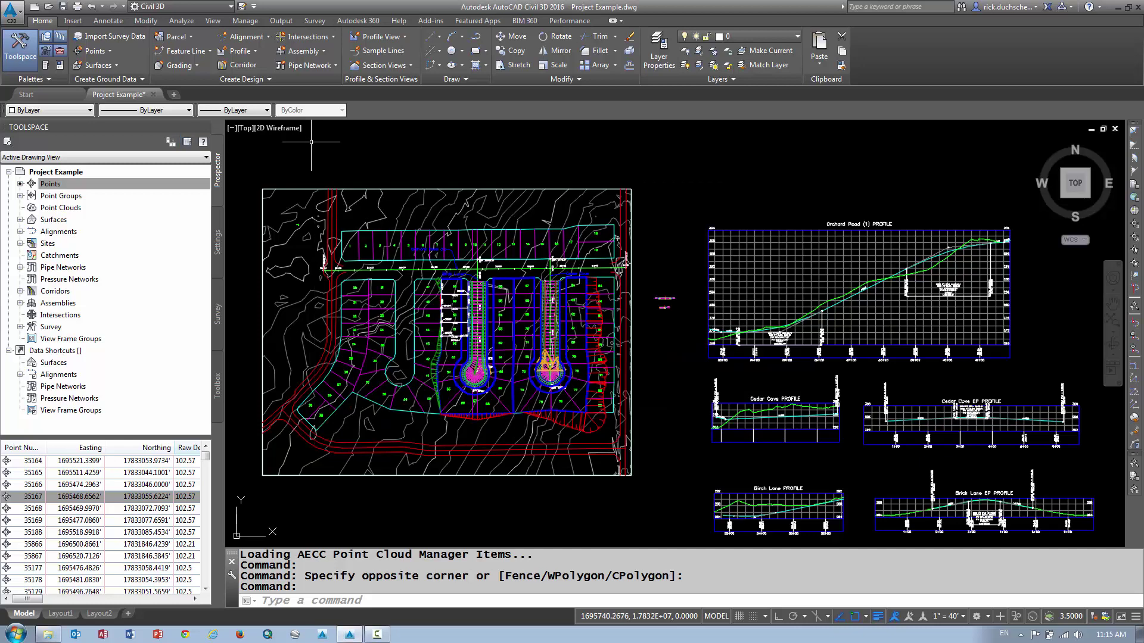
Browse point groups and the Birch Lane, Cedar Cove and Existing Ground surfaces, then show the Settings tree.
left_click(62, 197)
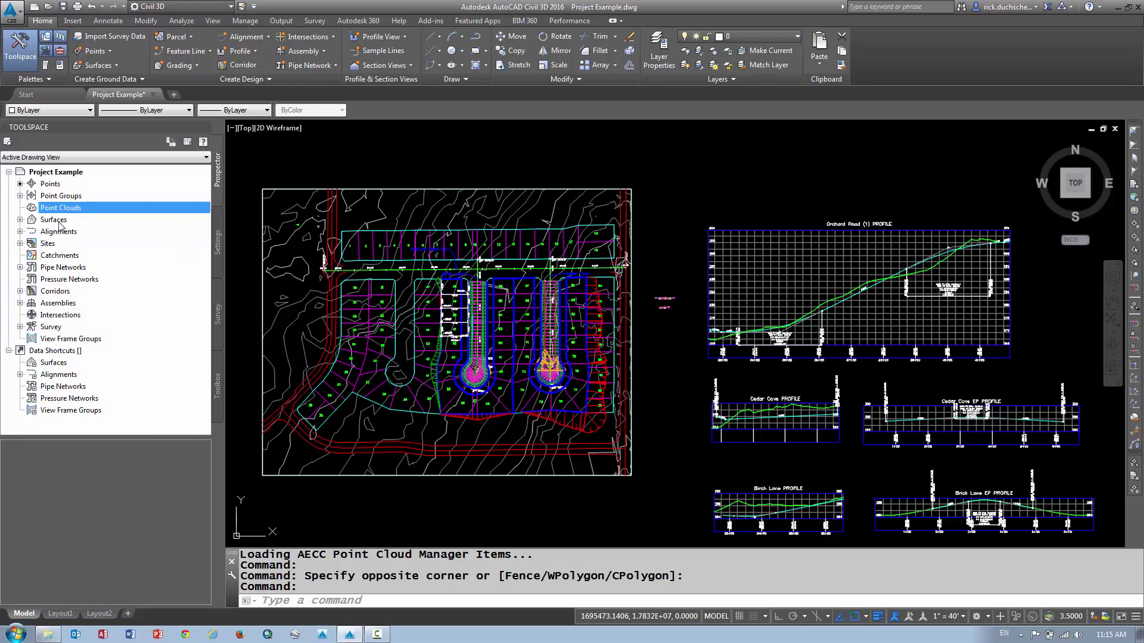
left_click(58, 222)
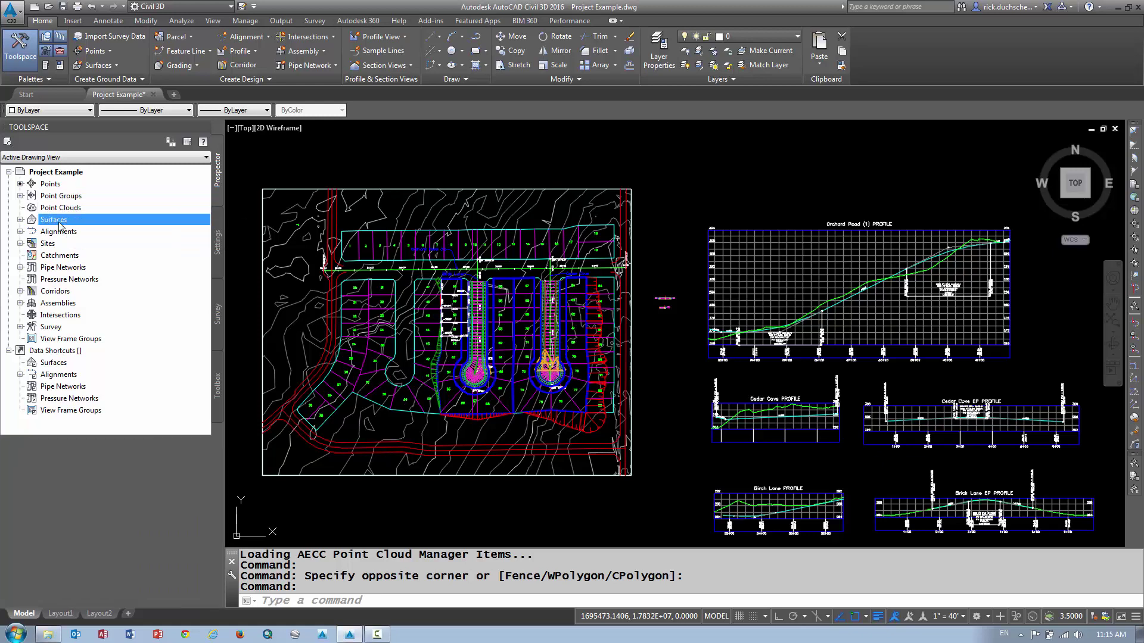
left_click(20, 220)
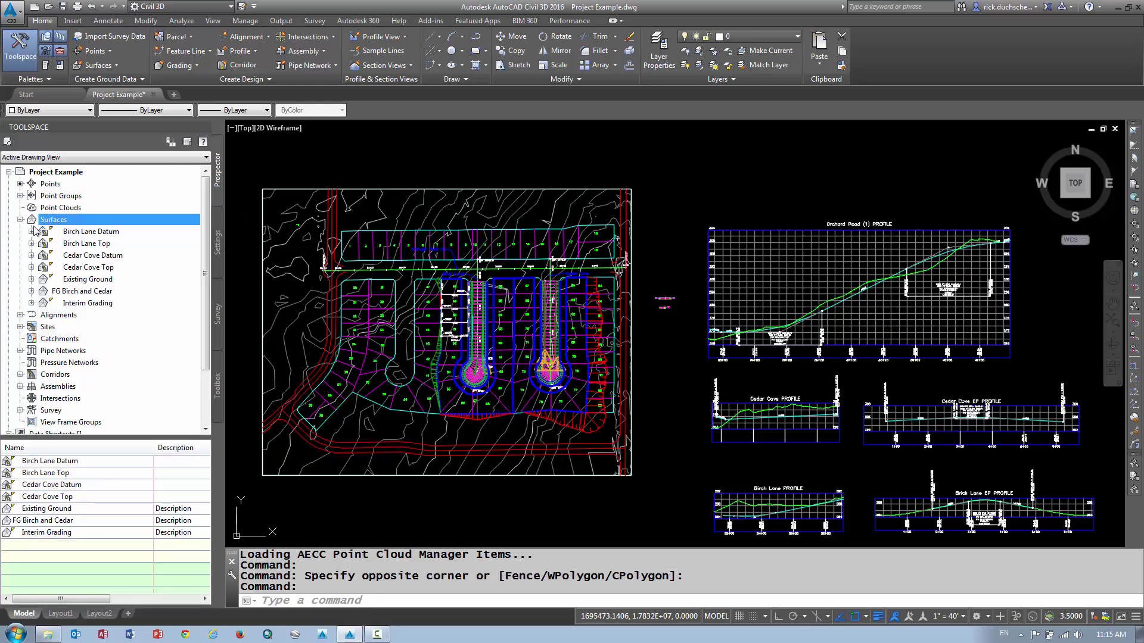
left_click(71, 232)
left_click(73, 244)
left_click(72, 257)
left_click(73, 268)
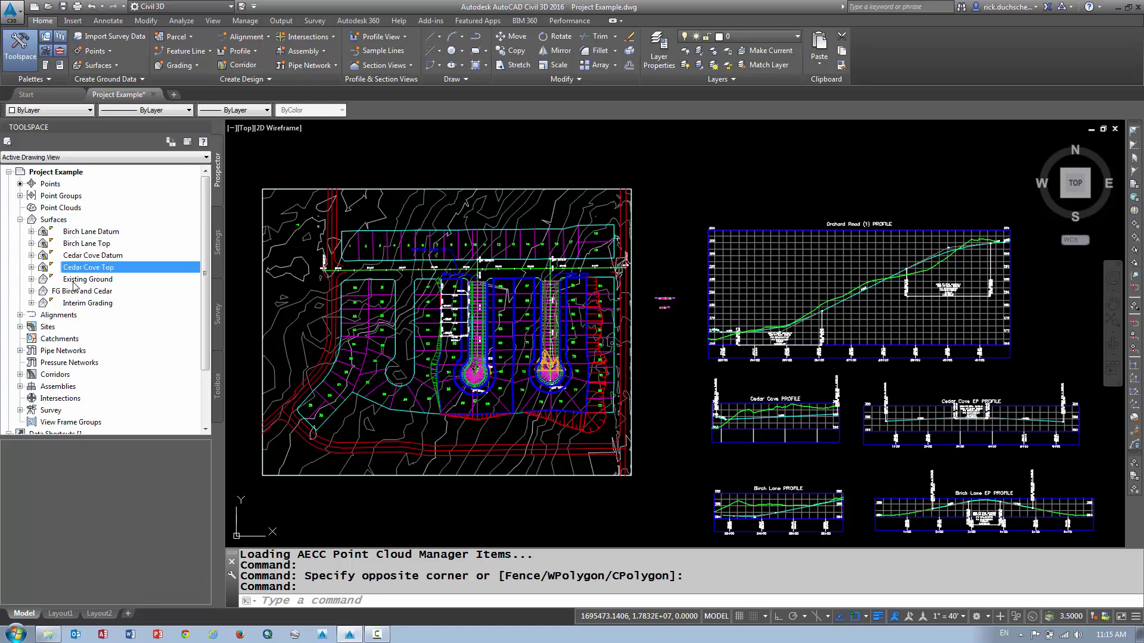
left_click(75, 280)
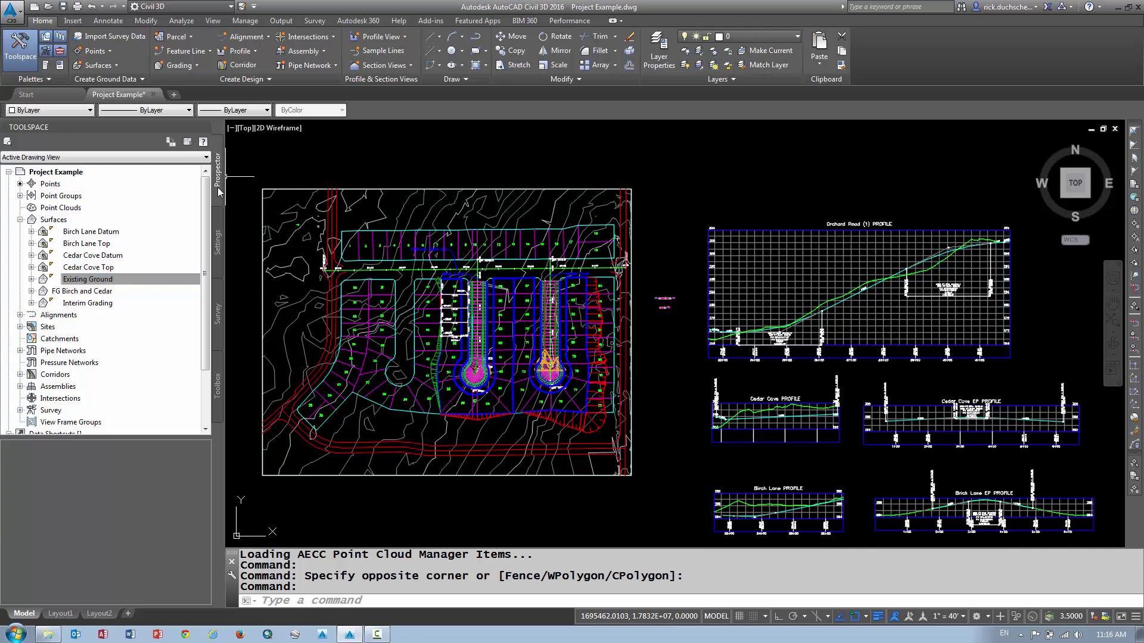
left_click(217, 256)
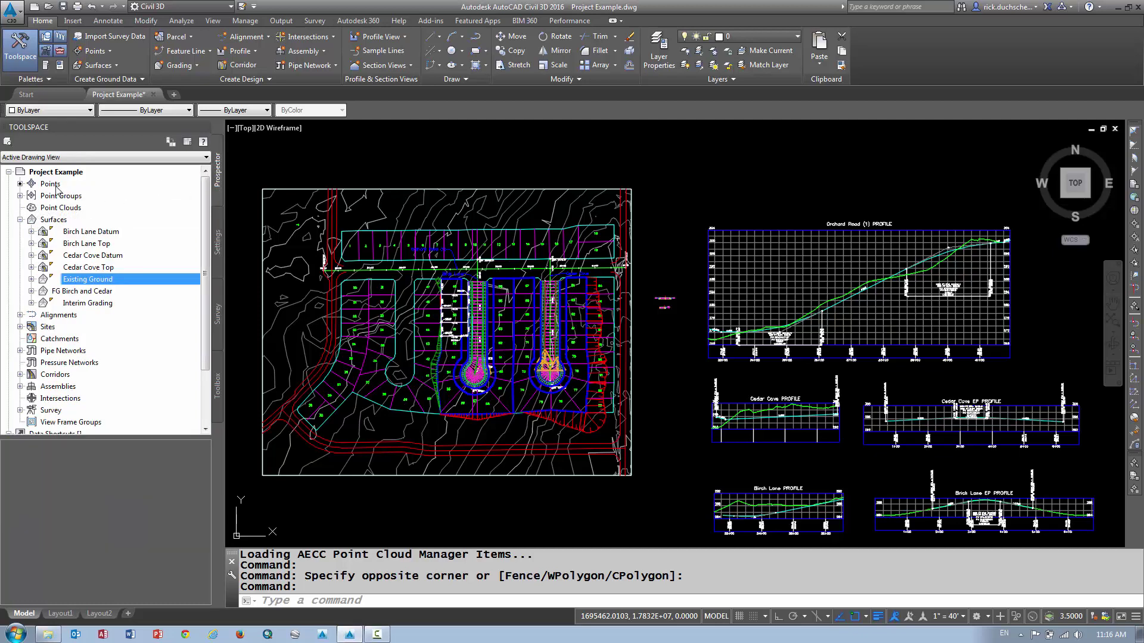
left_click(53, 185)
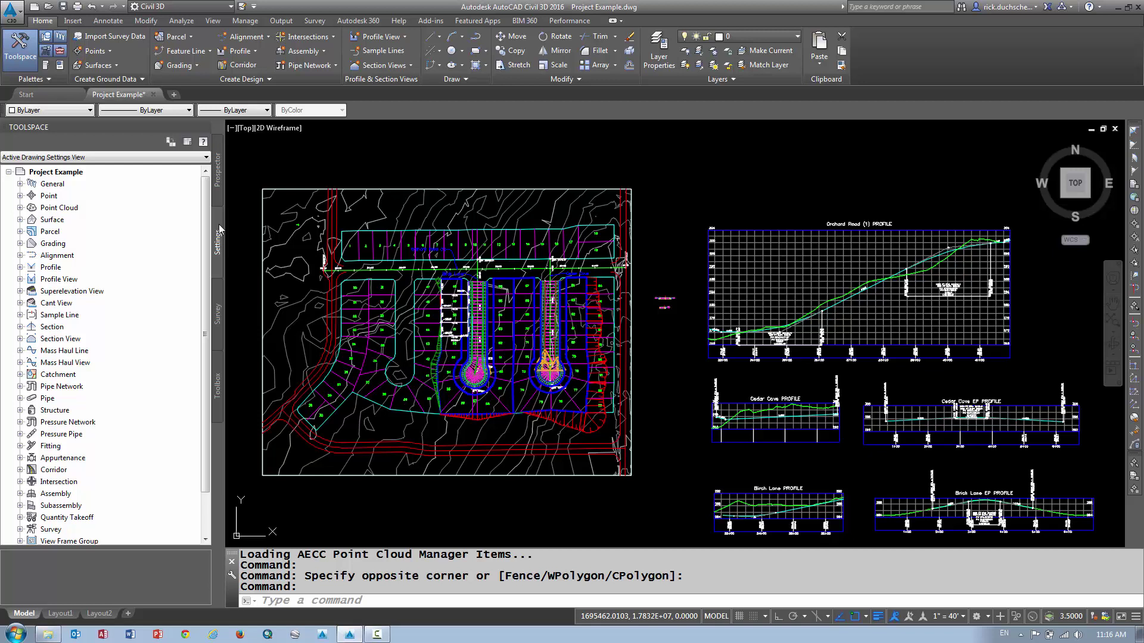
Browse the Point styles, including Benchmark, Catch Basin and STA, then collapse the Point category.
left_click(20, 195)
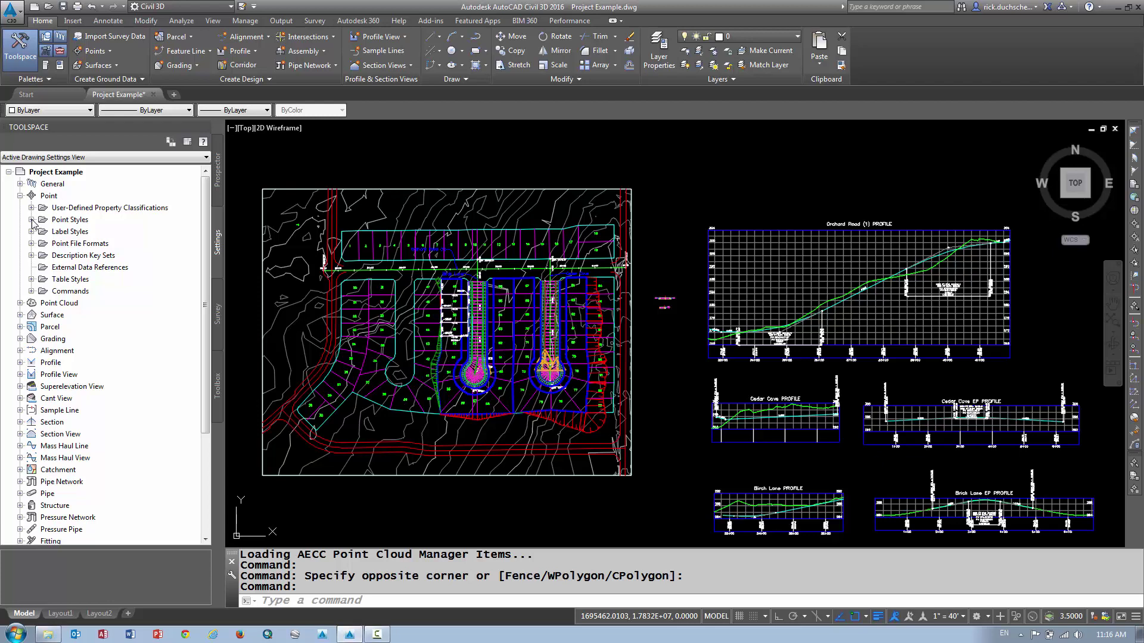
left_click(32, 220)
left_click(90, 245)
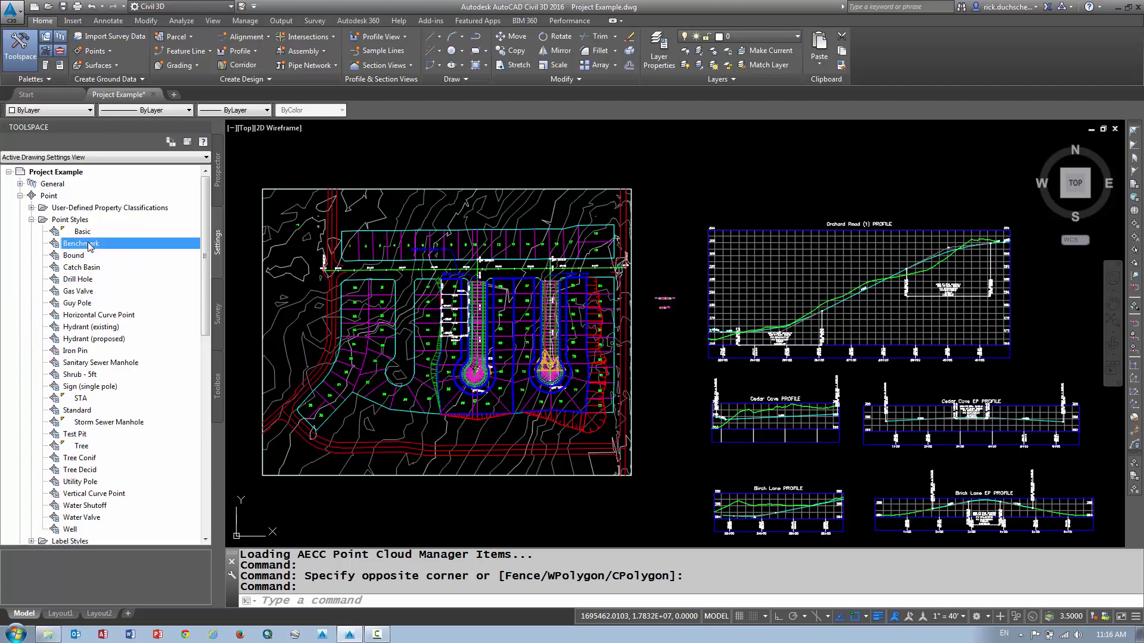
left_click(87, 268)
left_click(78, 397)
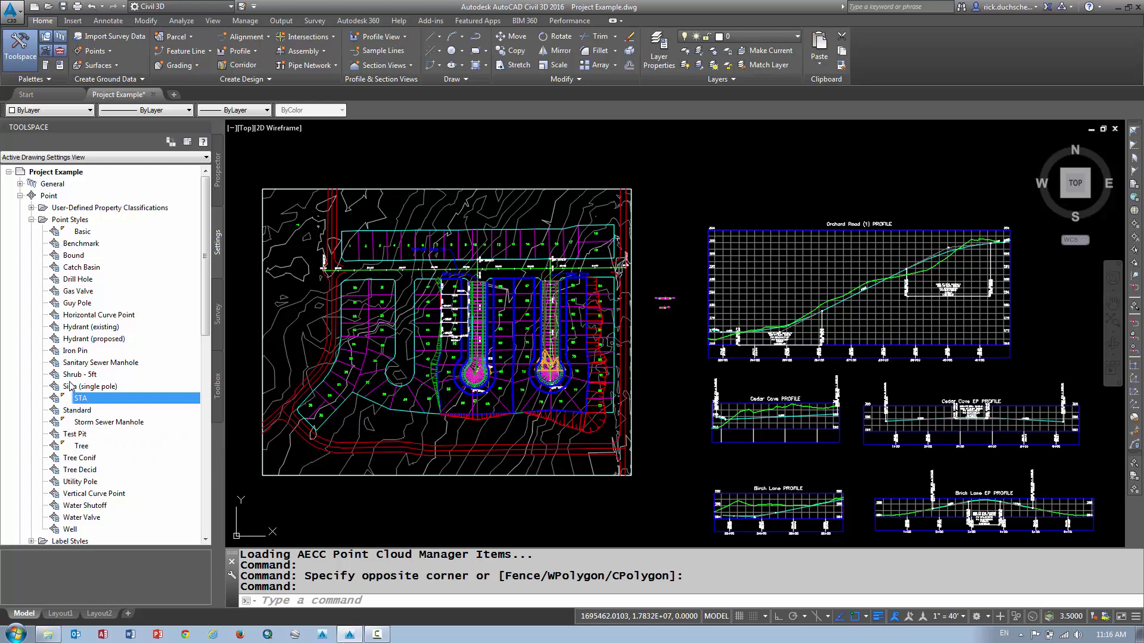
left_click(76, 220)
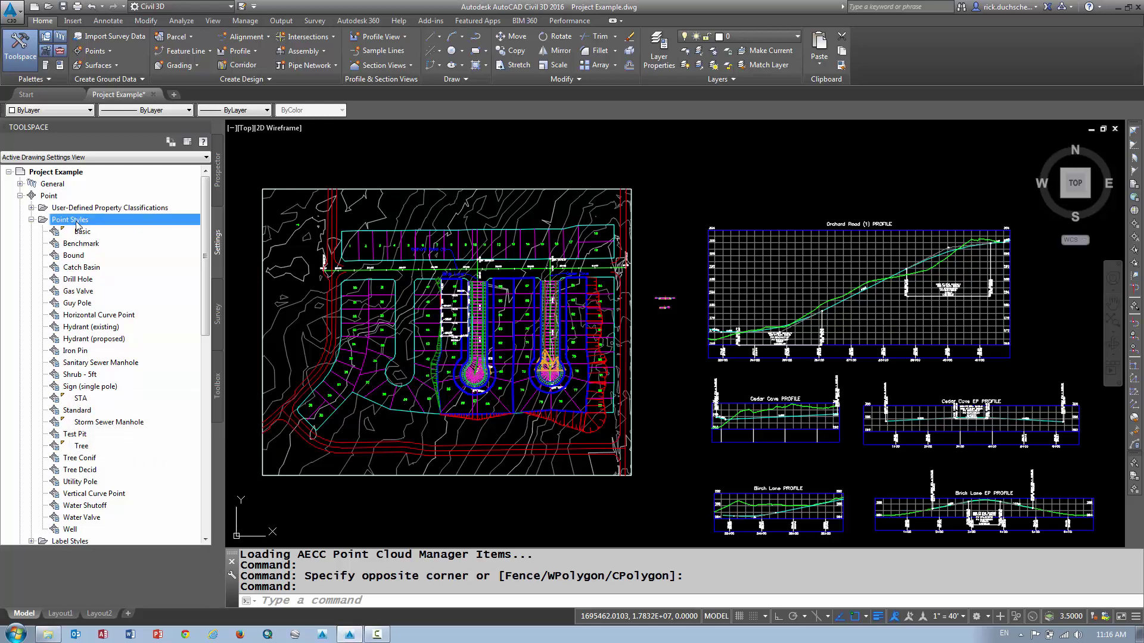
left_click(31, 220)
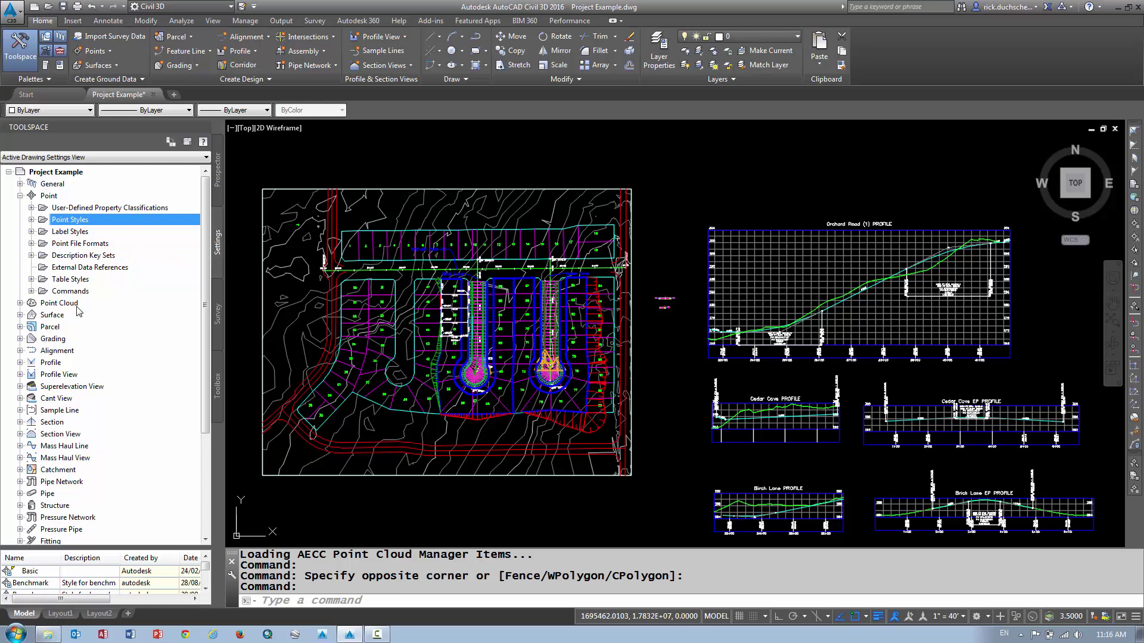
left_click(20, 196)
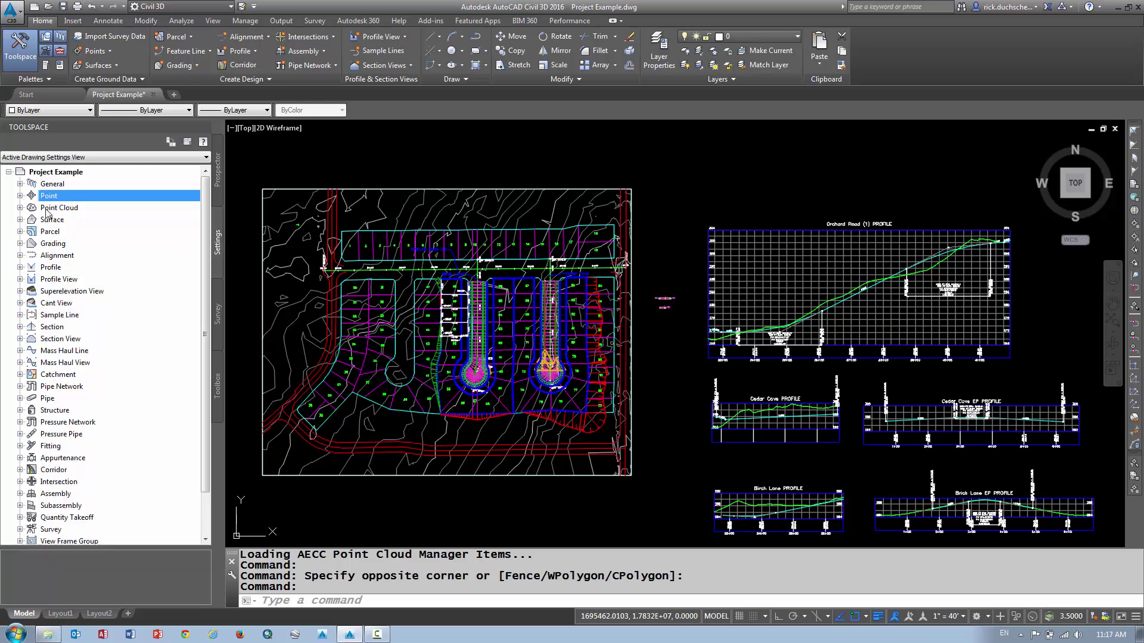
Expand Surface, recheck the point and point label styles, and list the drawing's surface styles.
left_click(19, 219)
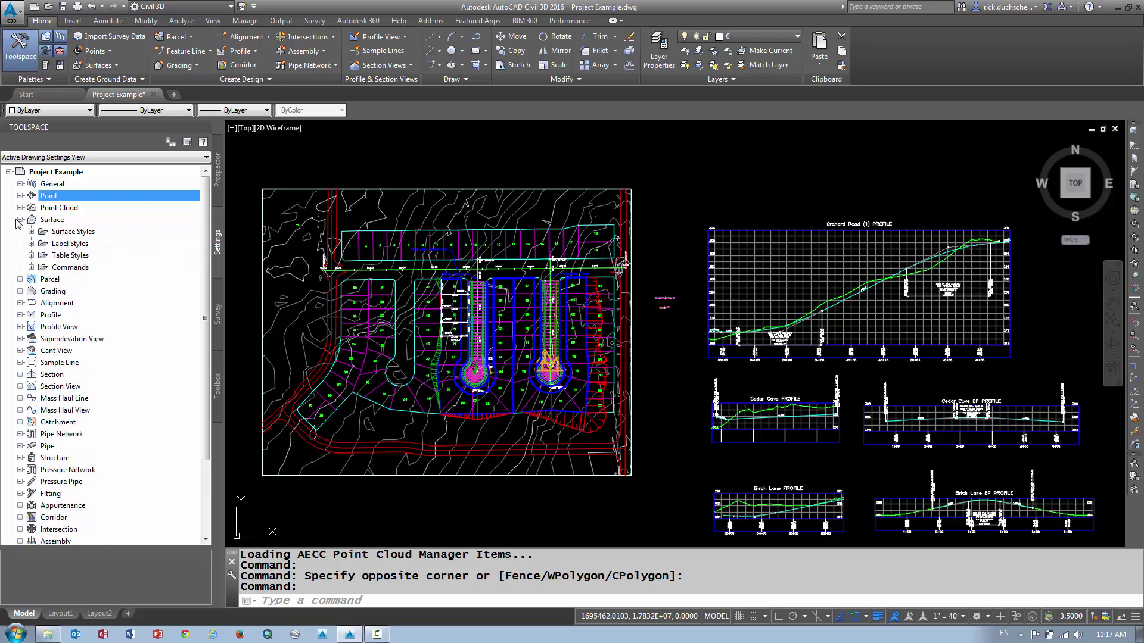
left_click(31, 231)
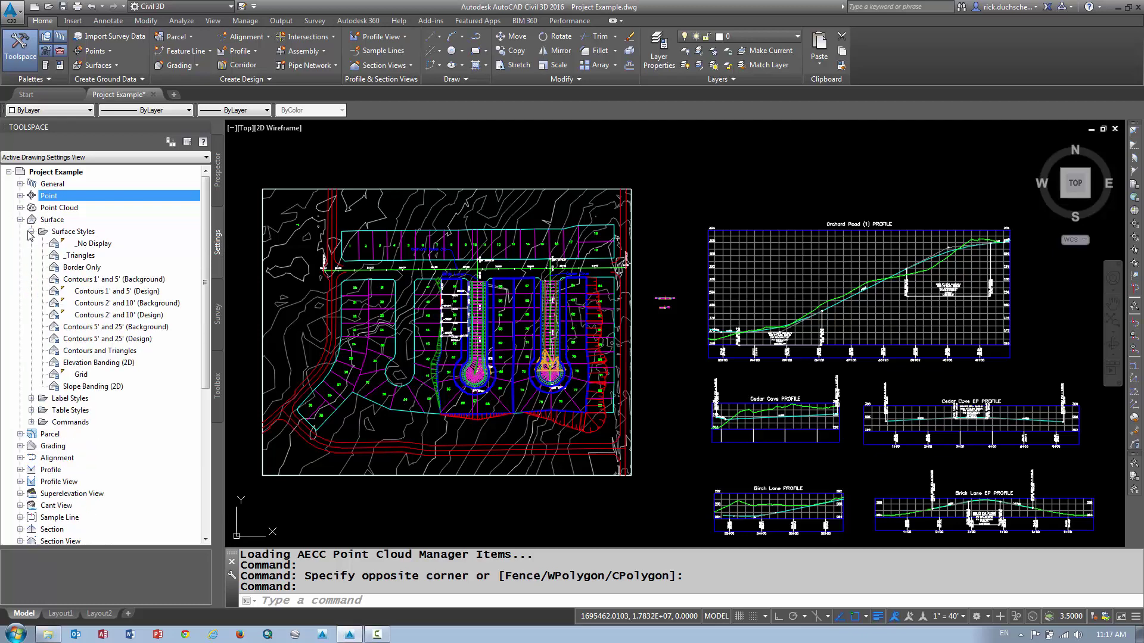
left_click(30, 232)
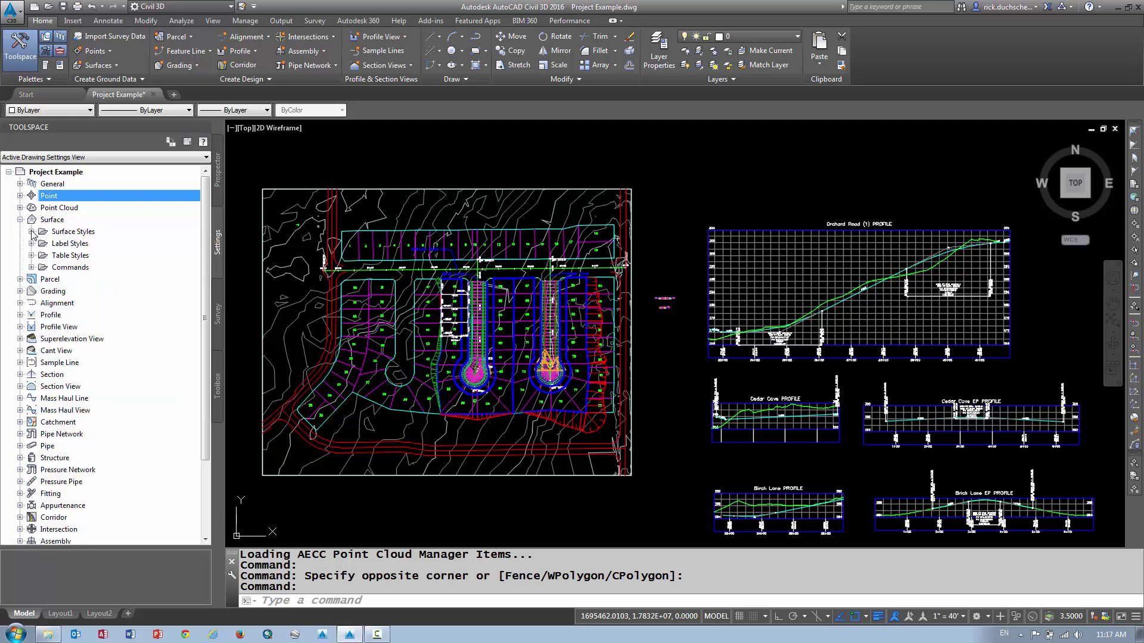
left_click(20, 196)
left_click(67, 219)
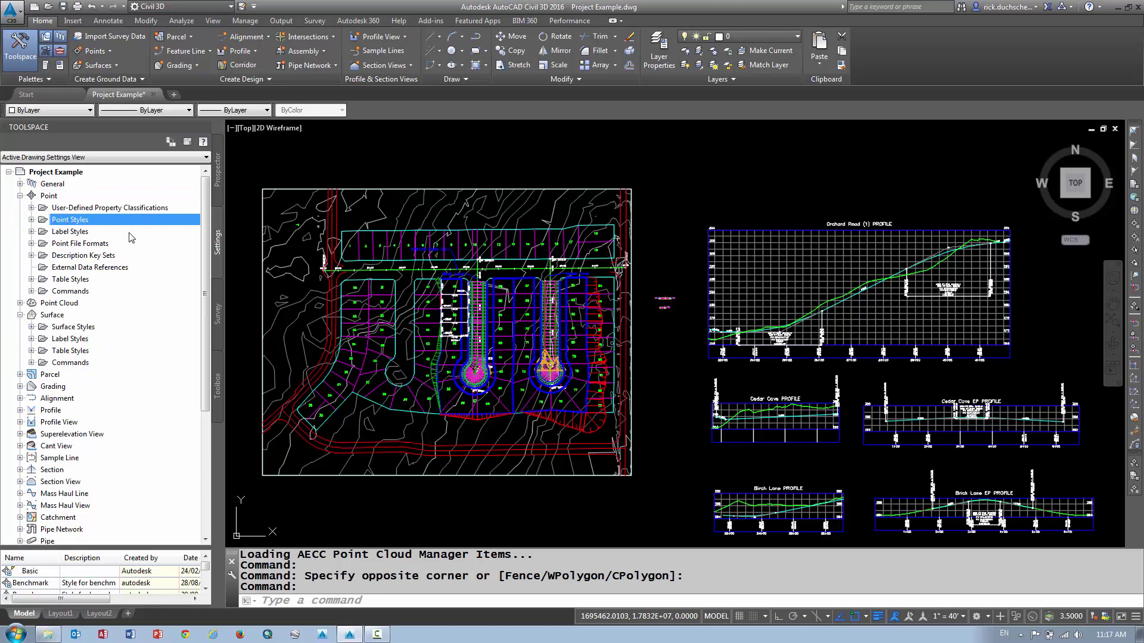
left_click(69, 233)
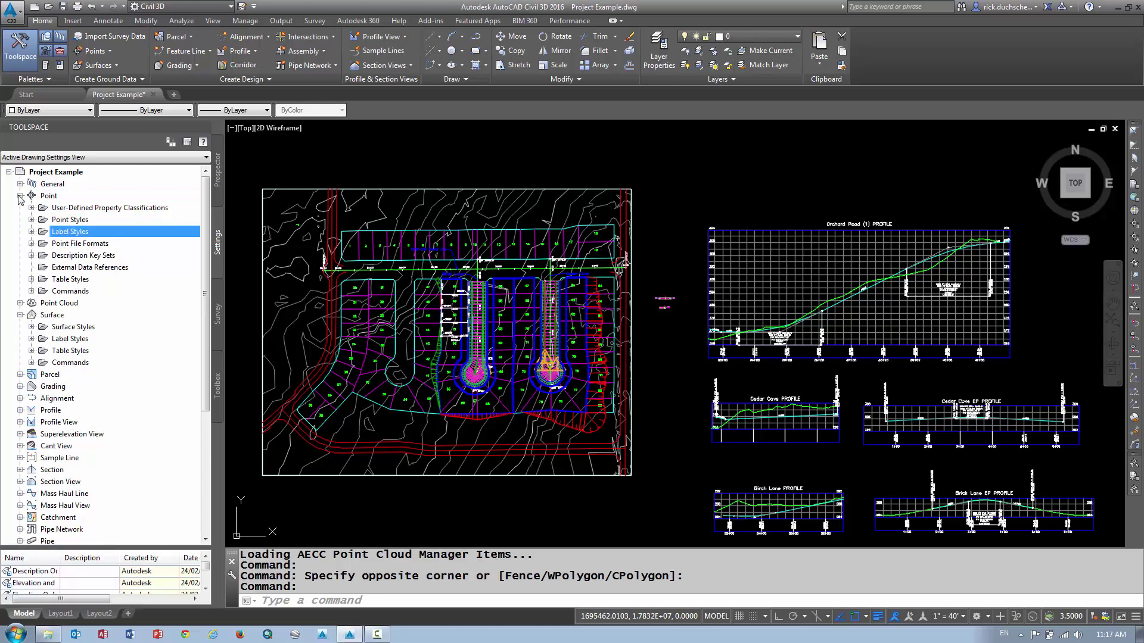
left_click(19, 196)
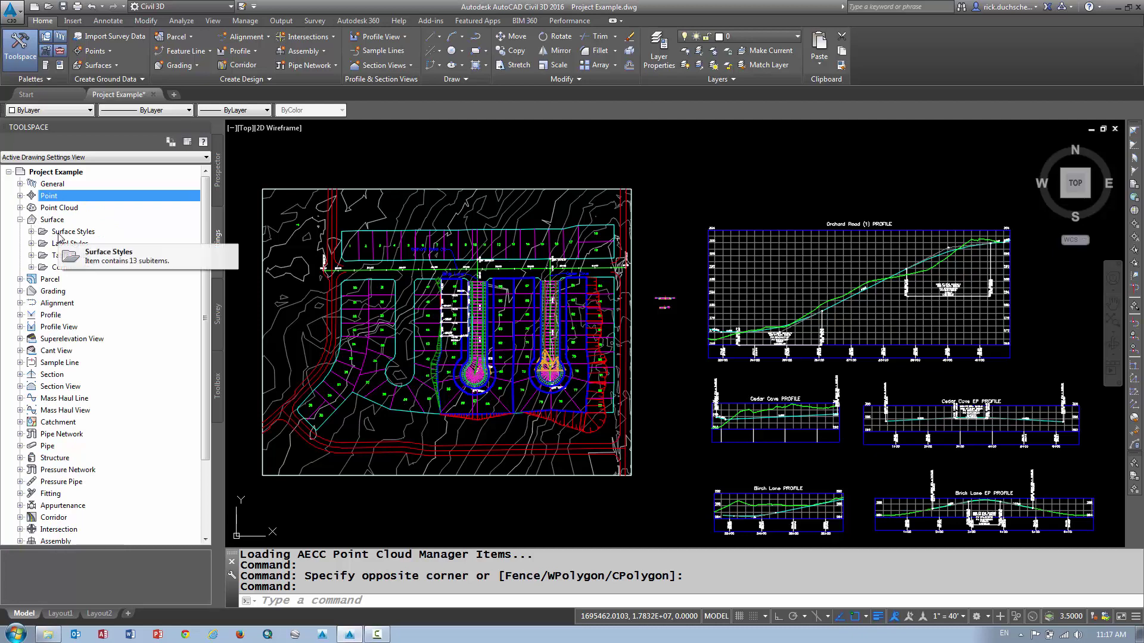
left_click(60, 234)
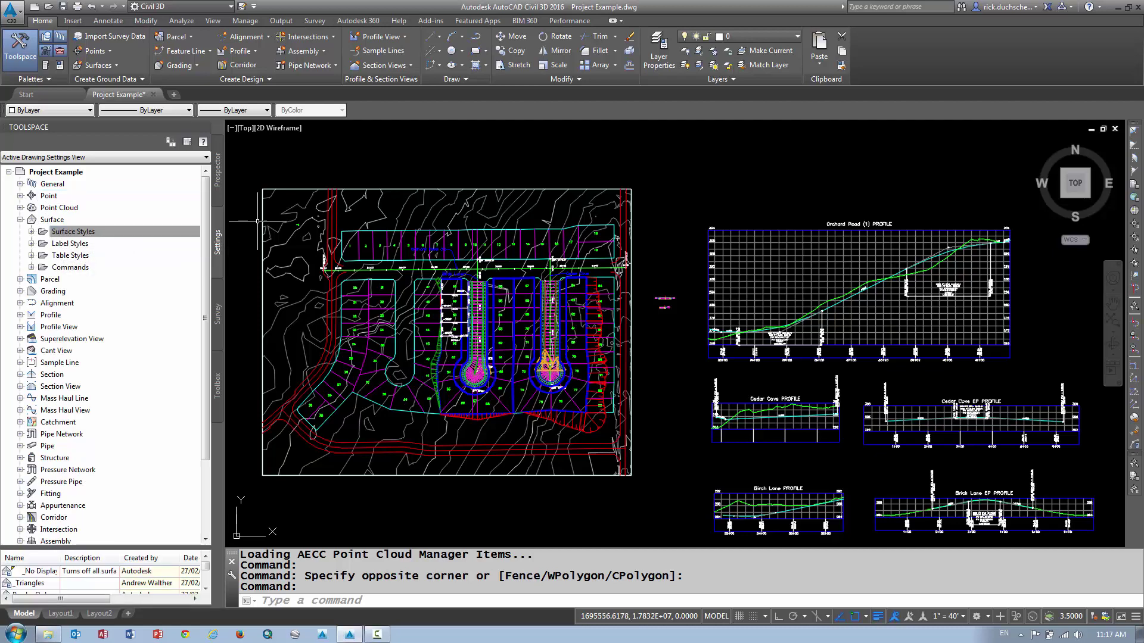
Look through the Surface table and label styles, then select the Existing Ground surface in the plan.
scroll(299, 209, "up", 2)
scroll(299, 210, "up", 5)
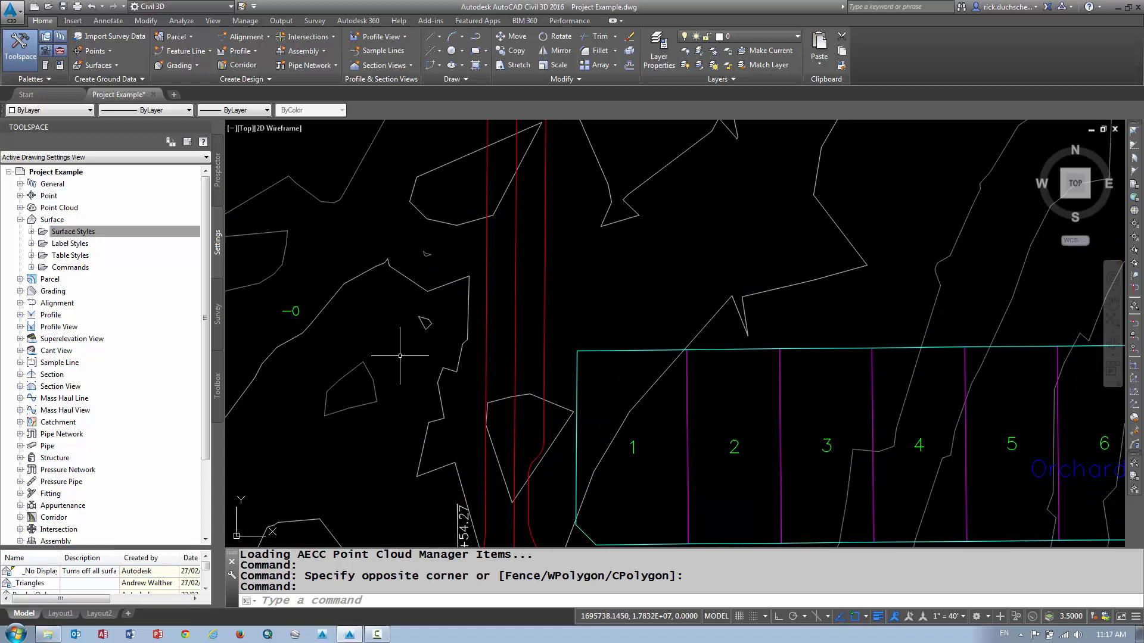
left_click(80, 255)
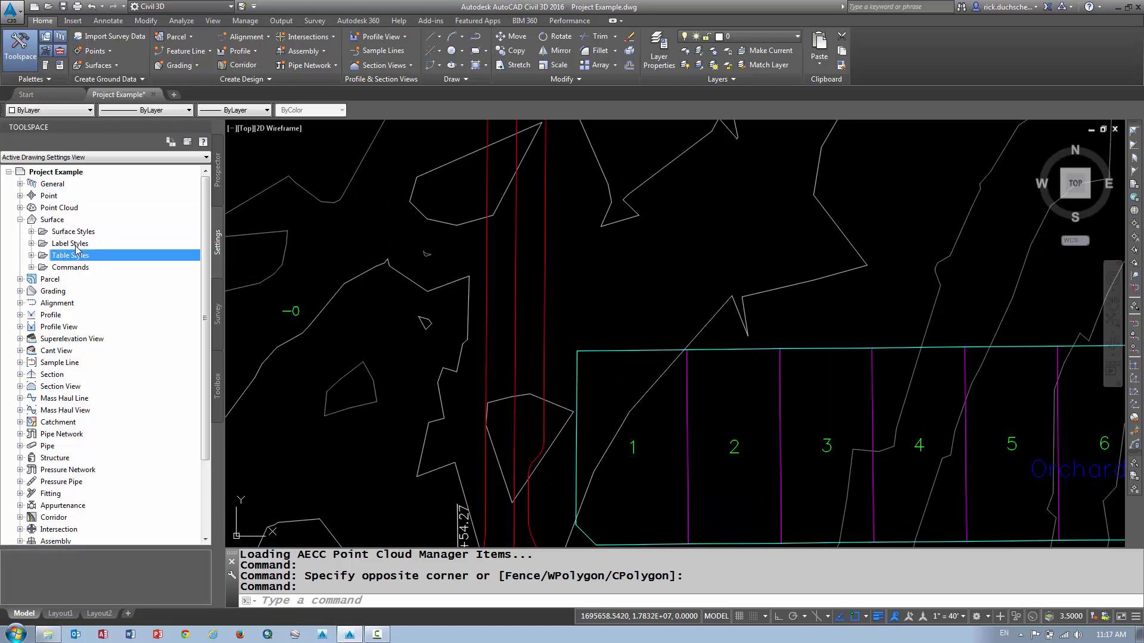
left_click(76, 244)
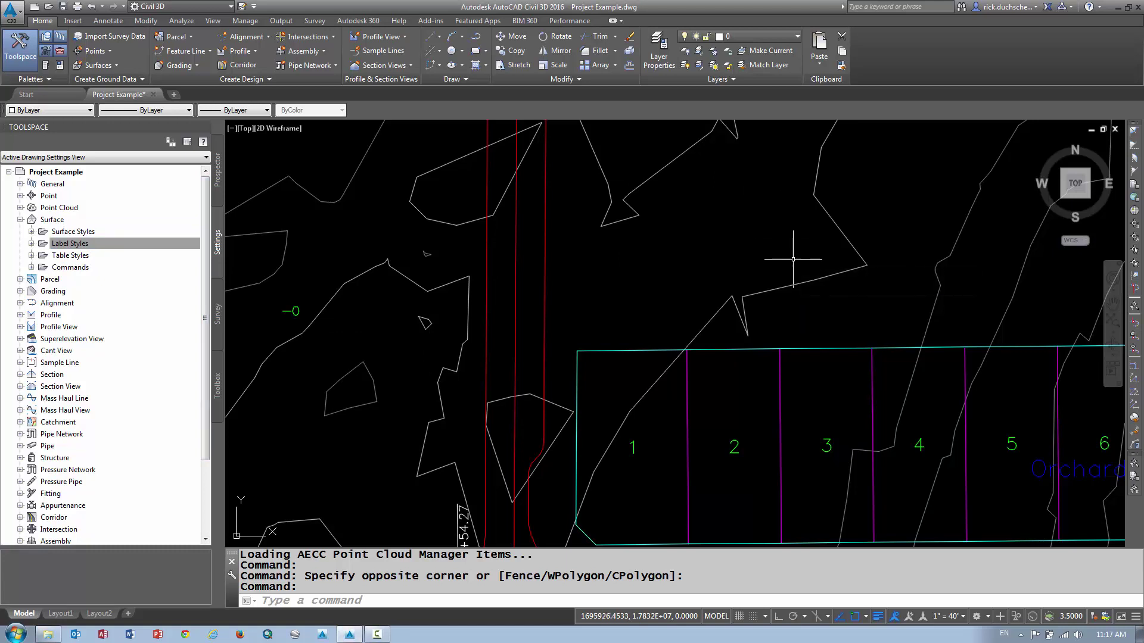
scroll(795, 254, "down", 8)
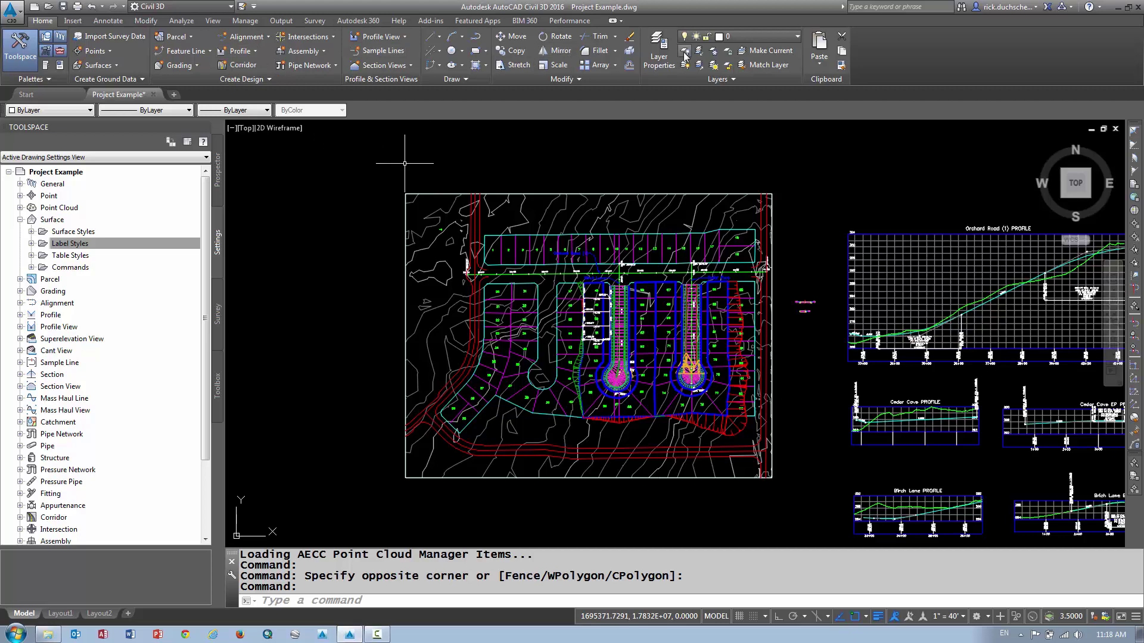
left_click(523, 203)
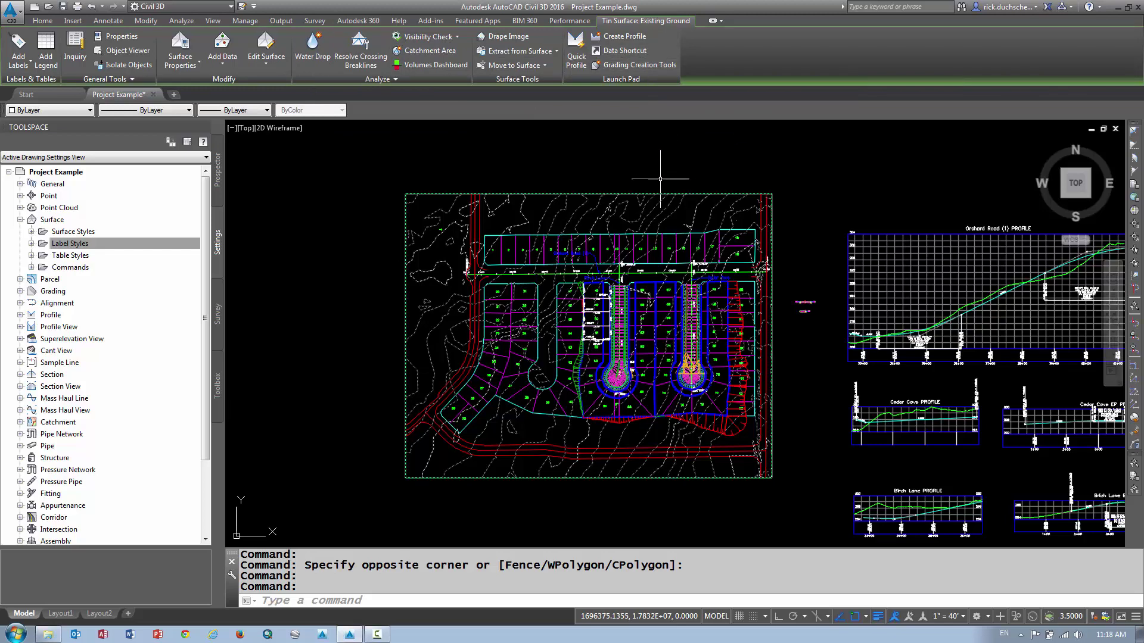
Cancel the surface selection, zoom in on lot 2, and select then deselect parcel 2.
key("Escape")
scroll(479, 250, "up", 6)
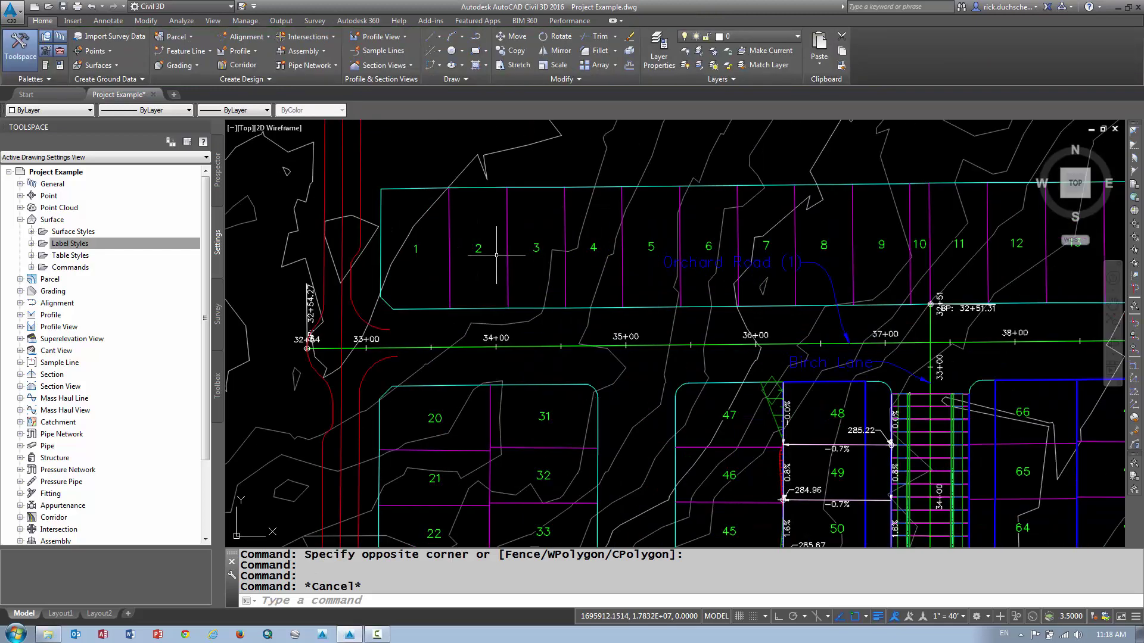
left_click(479, 249)
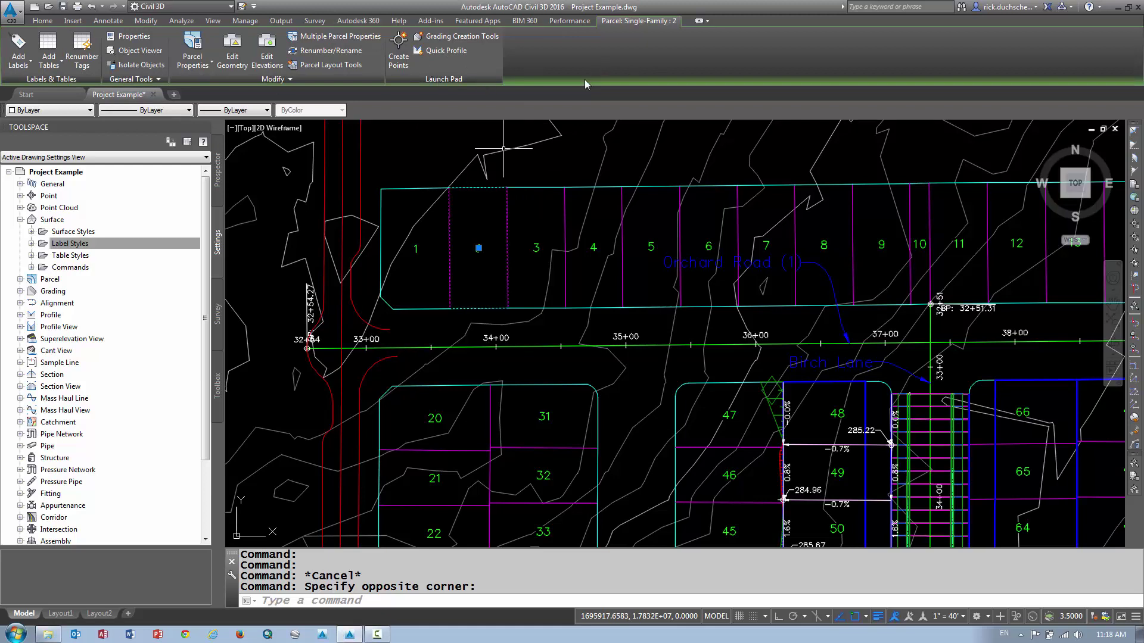
key("Escape")
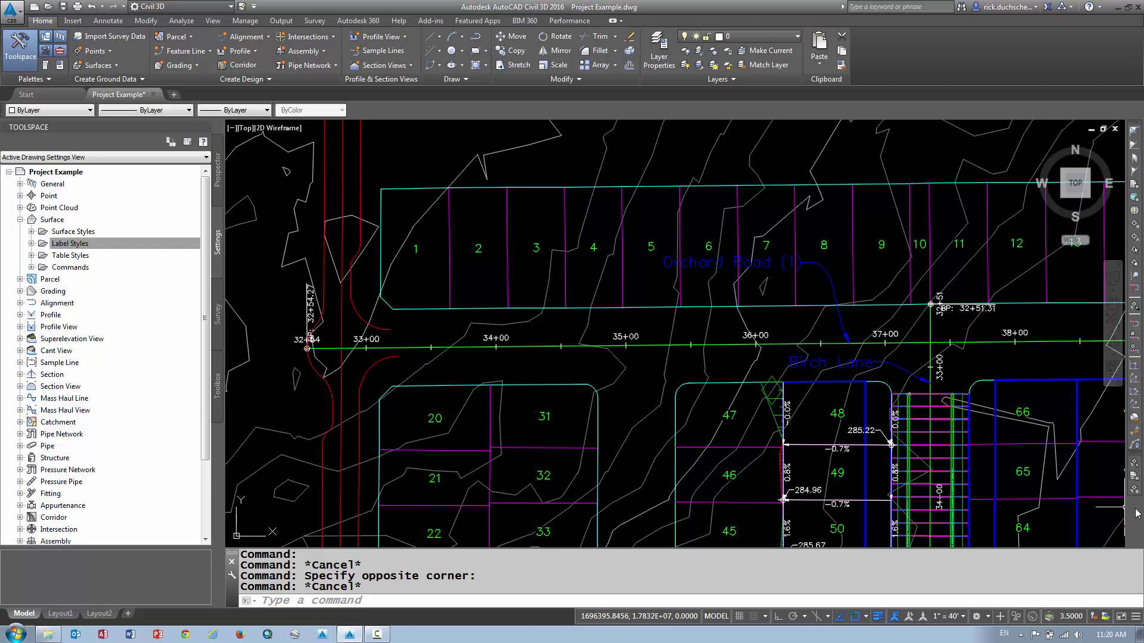
Turn on the AutoCAD Modify toolbar and float it horizontally over the drawing.
right_click(1137, 512)
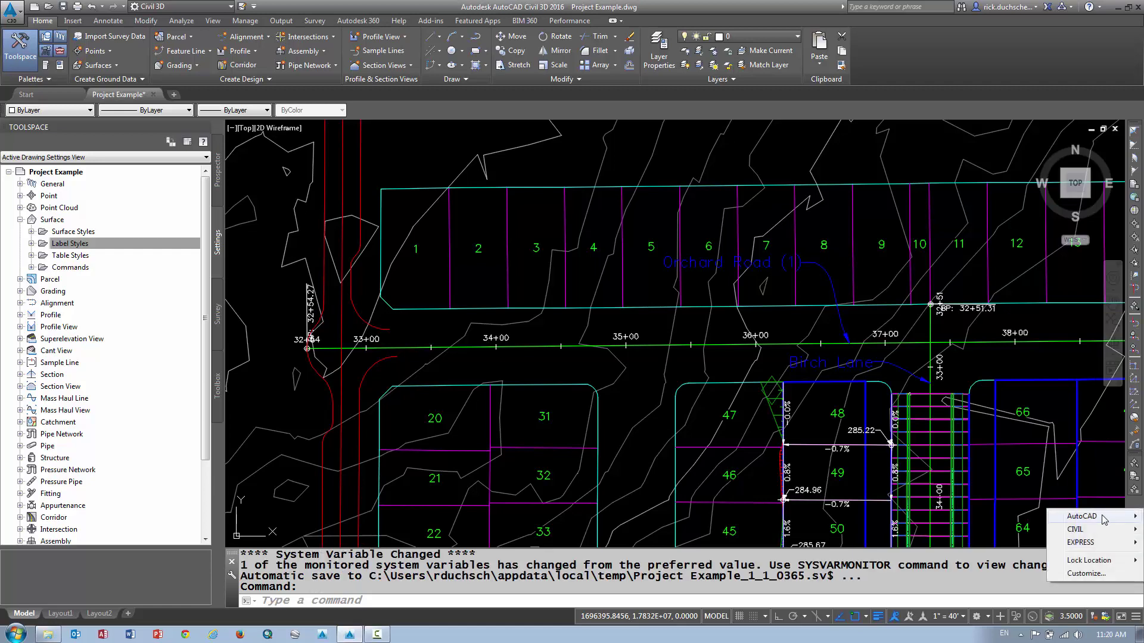
mouse_move(1099, 518)
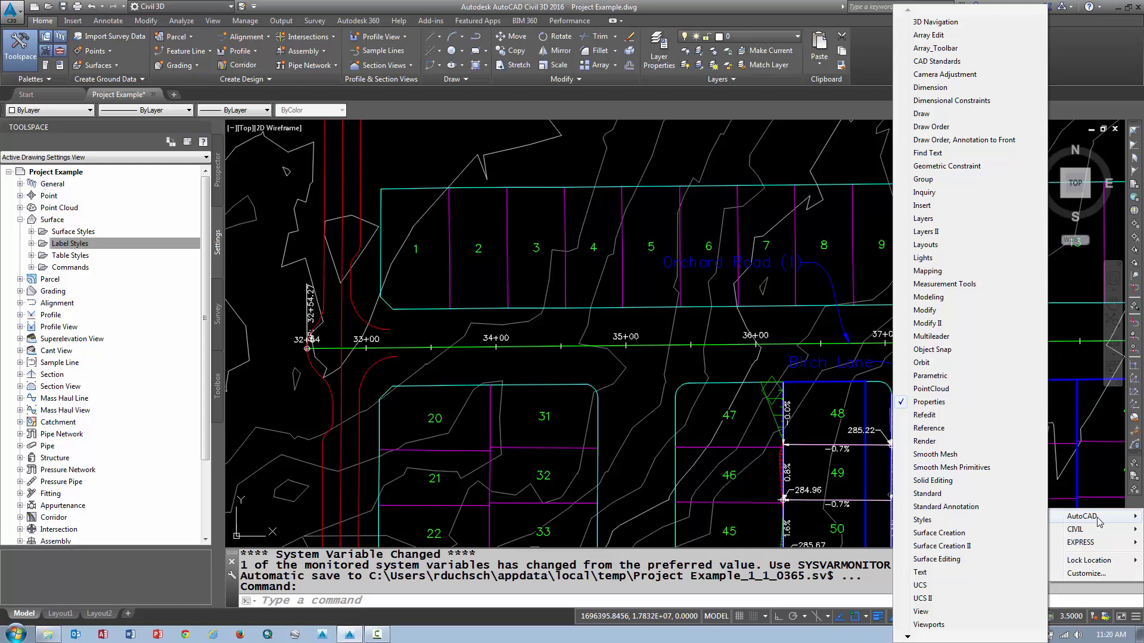
left_click(931, 310)
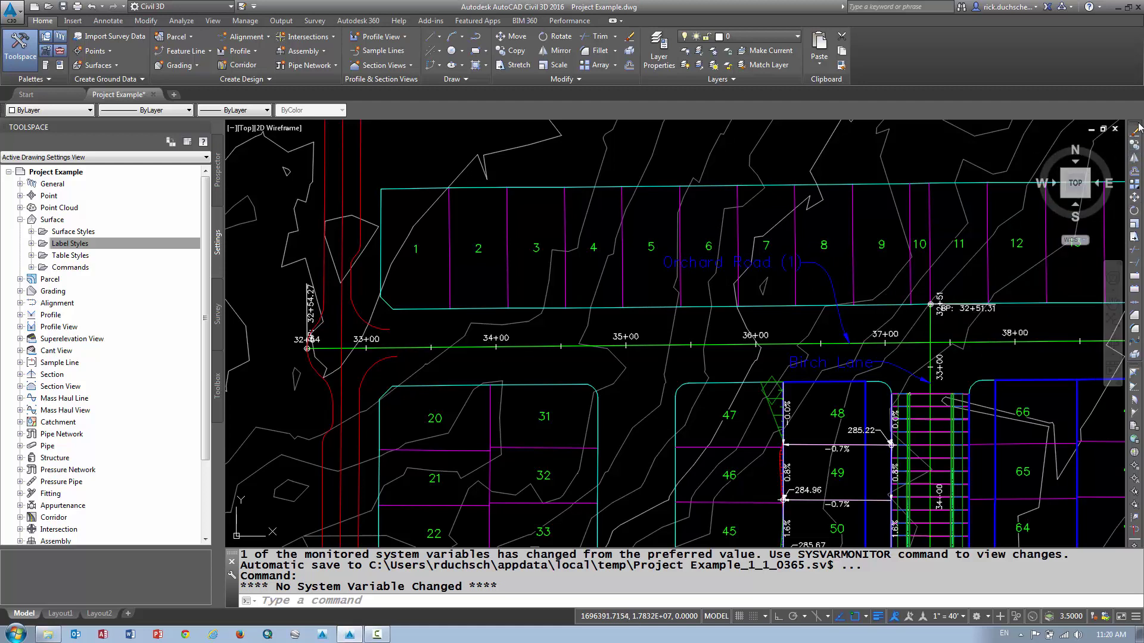
left_click_drag(1135, 128, 915, 186)
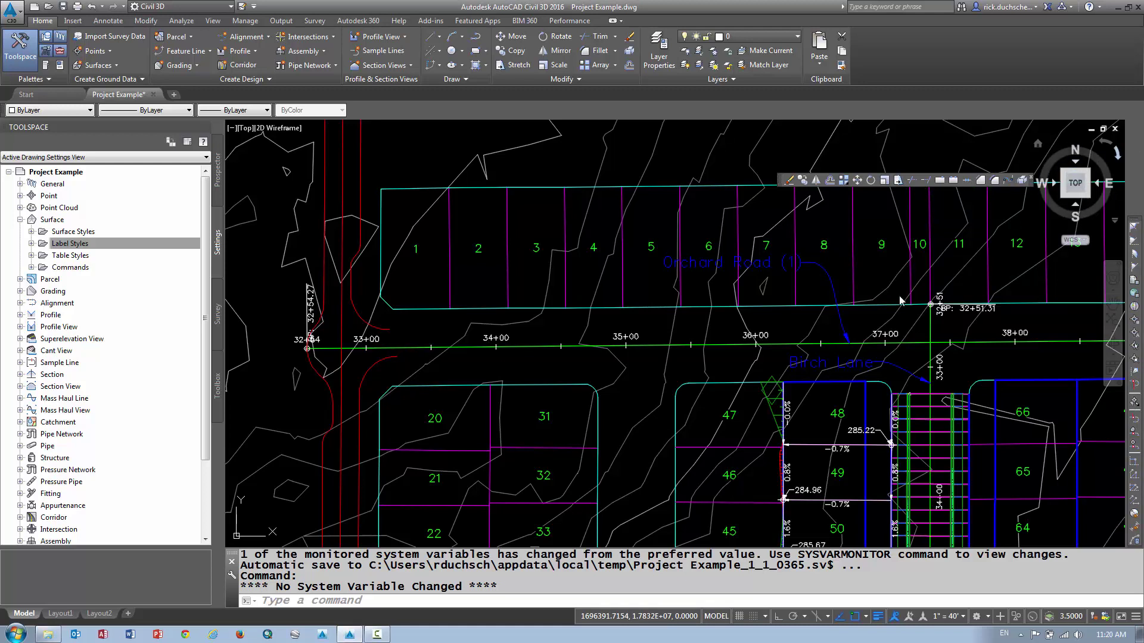
Show the Viewports toolbar using the -TOOLBAR command with the Show option.
left_click(338, 603)
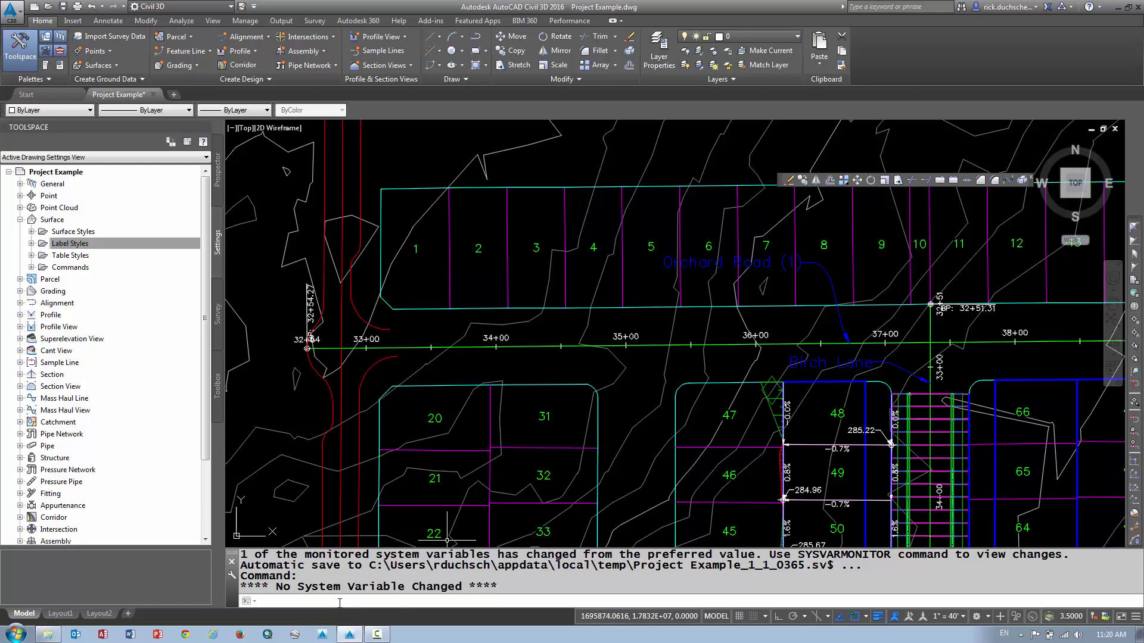
type("-TOOLb")
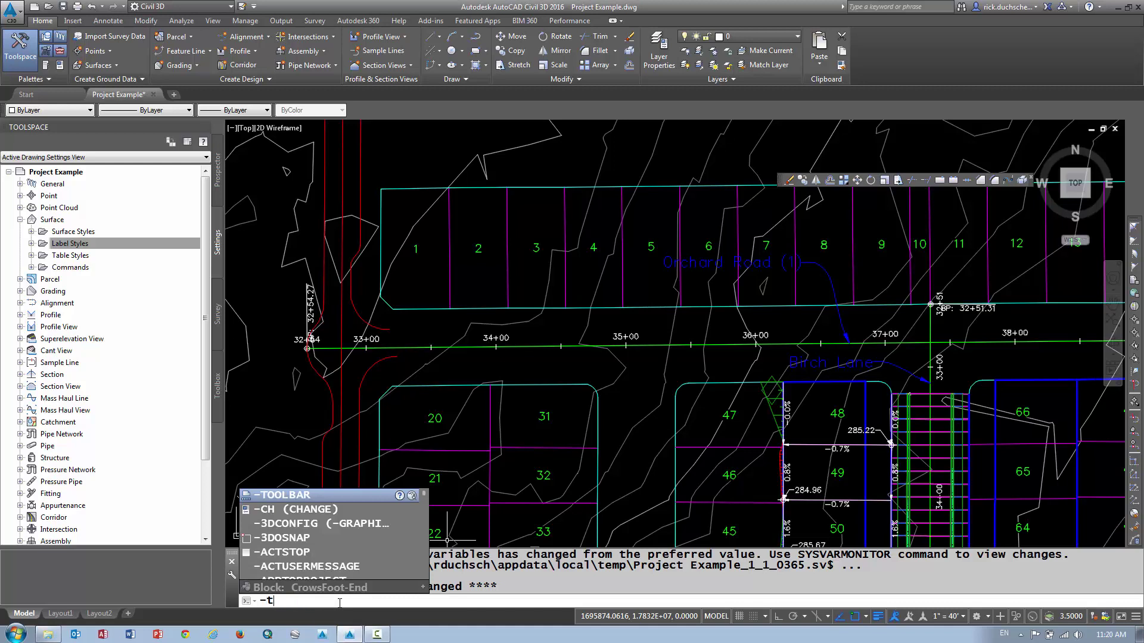
type("ar")
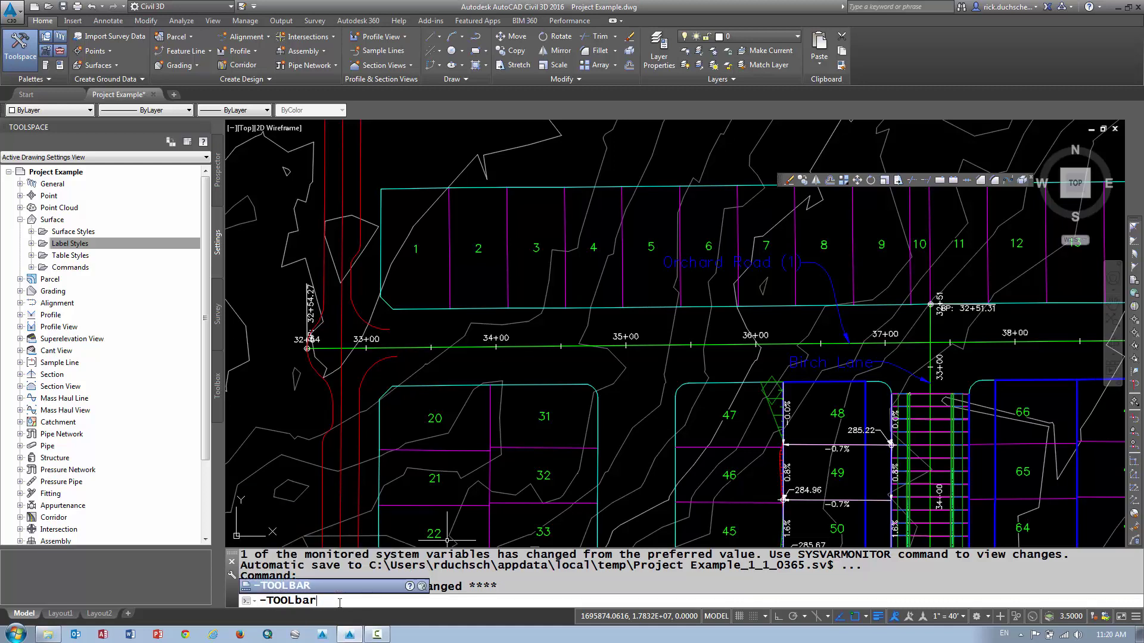
key("Return")
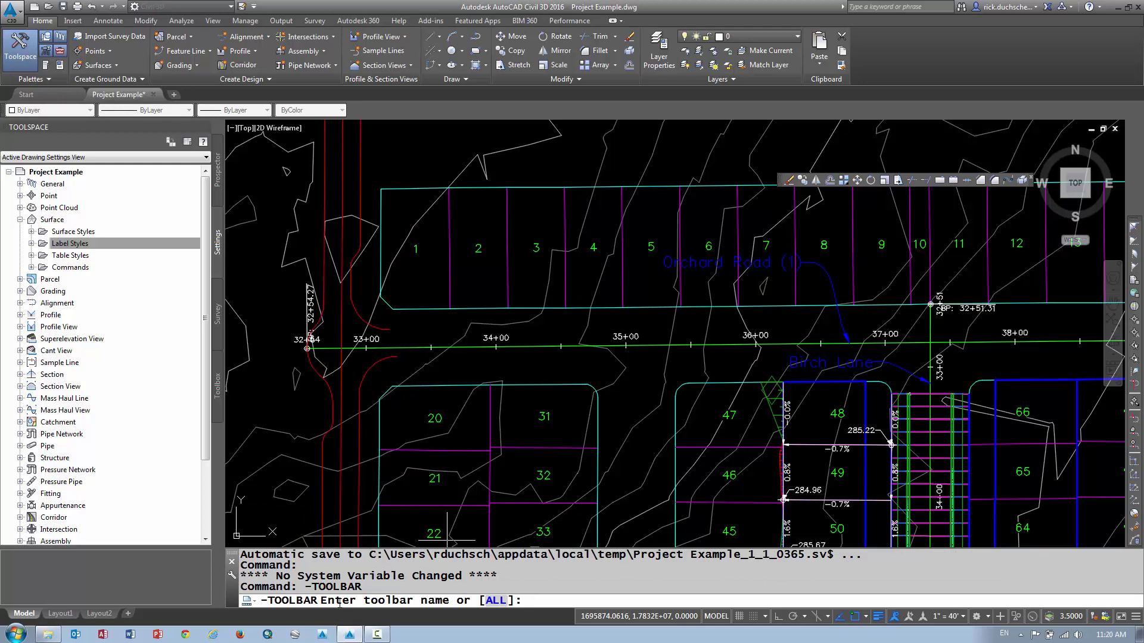
type("viewports")
key("Return")
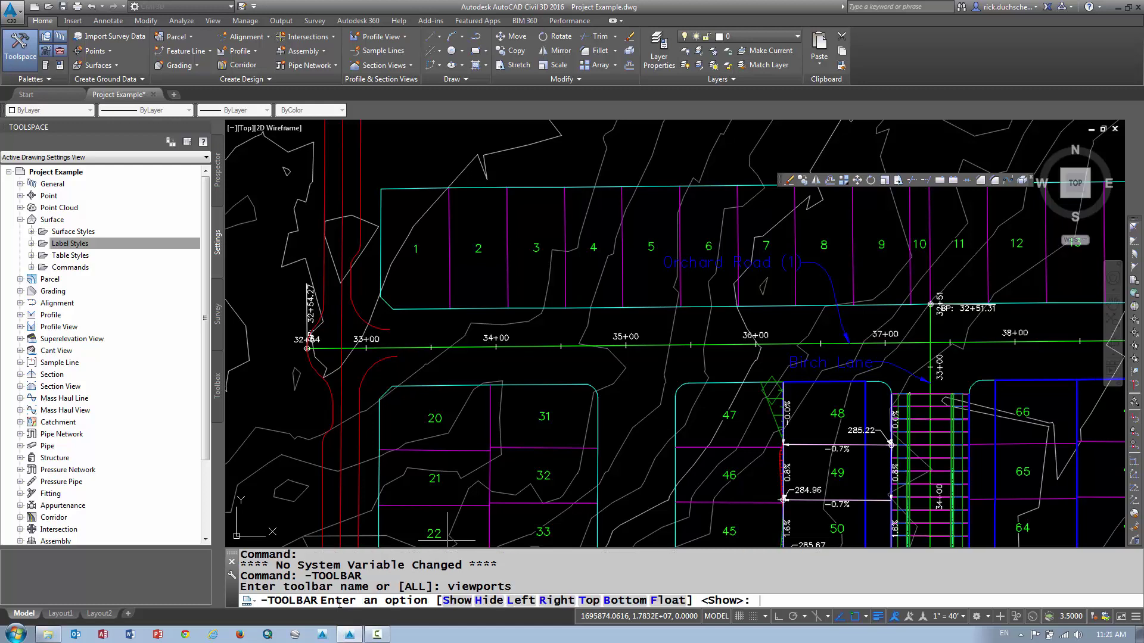
key("Return")
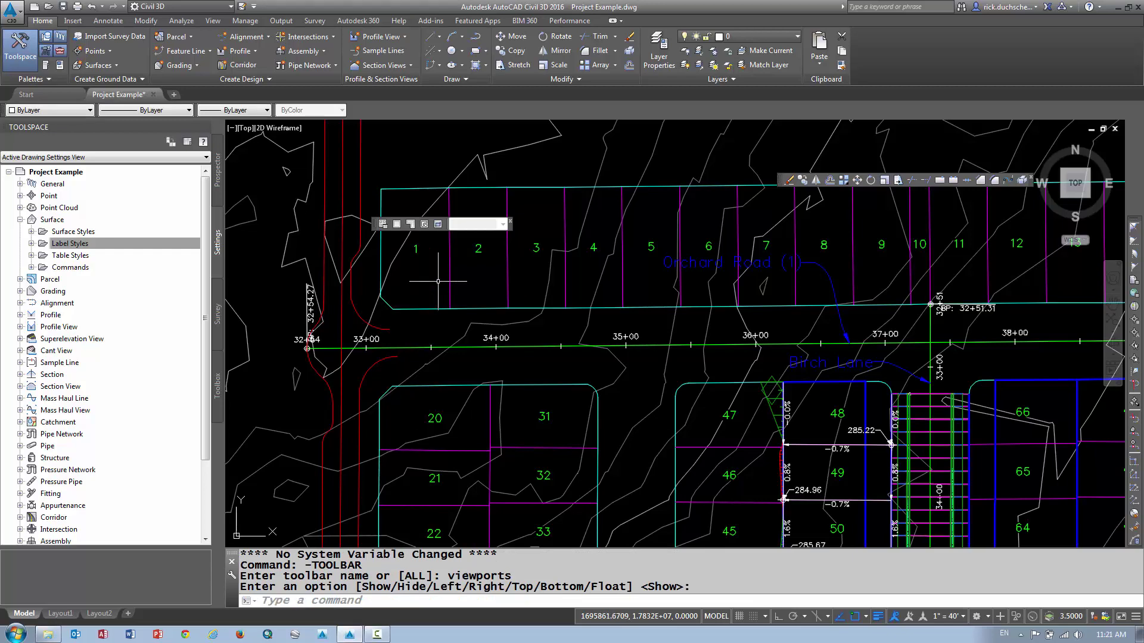
Turn on the CIVIL Transparent Commands toolbar and bring up the Quick Access workspace list.
right_click(1138, 151)
mouse_move(1120, 158)
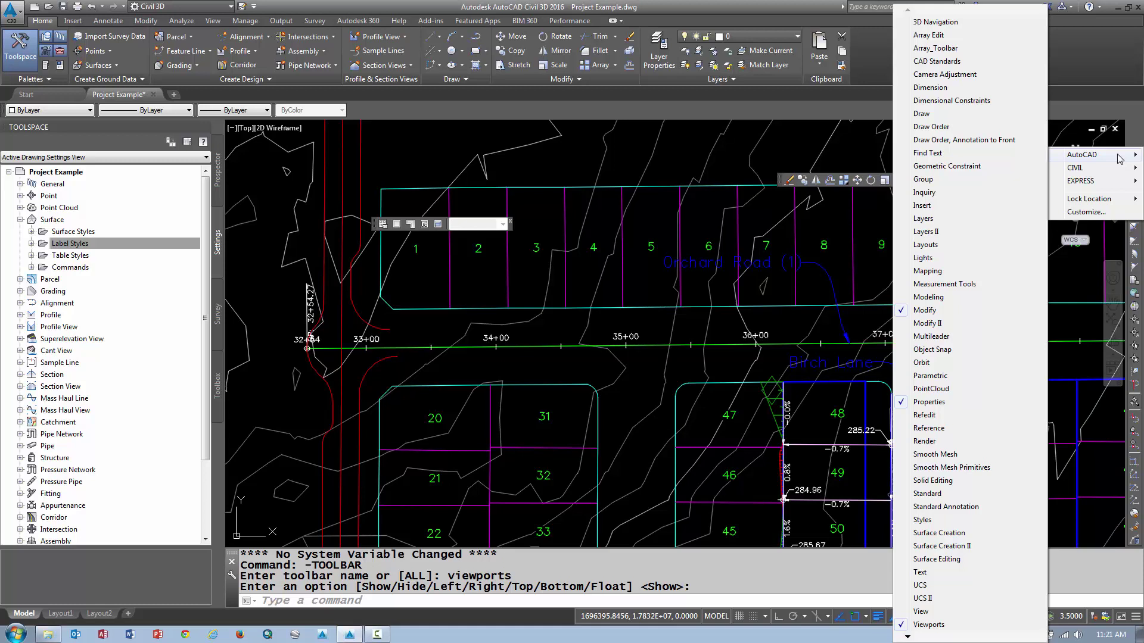
mouse_move(1078, 168)
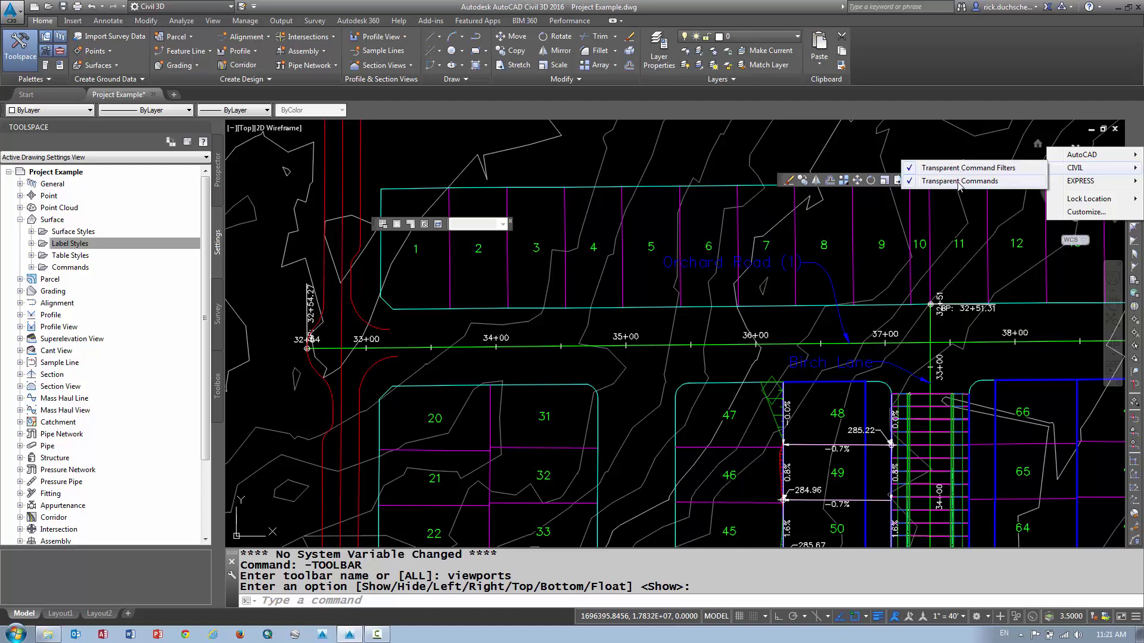
left_click(1103, 114)
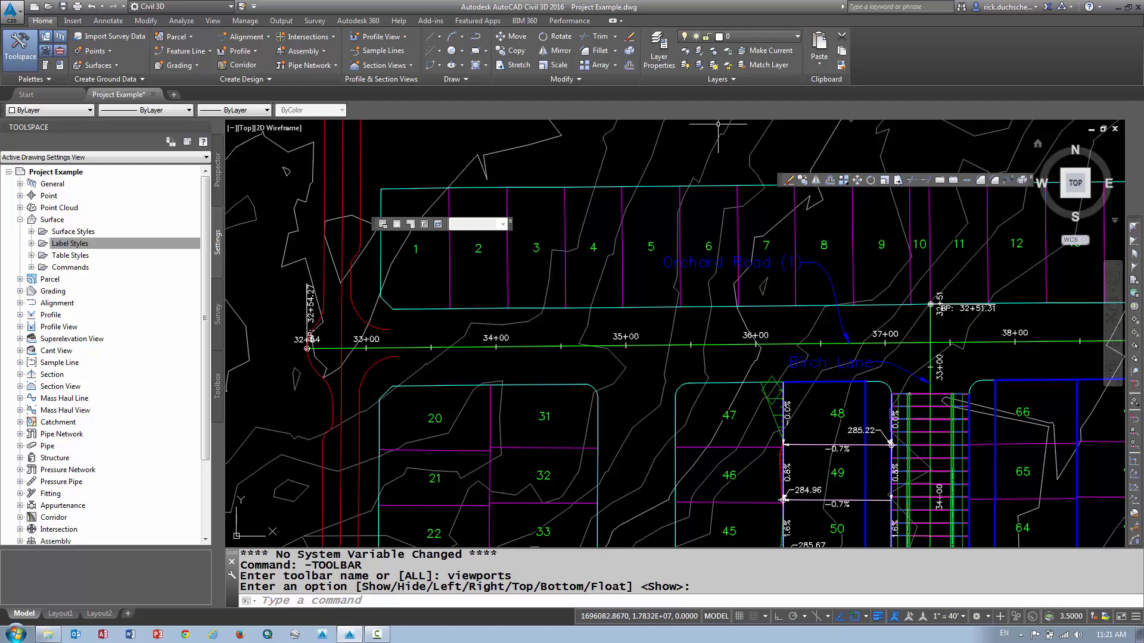
left_click(231, 7)
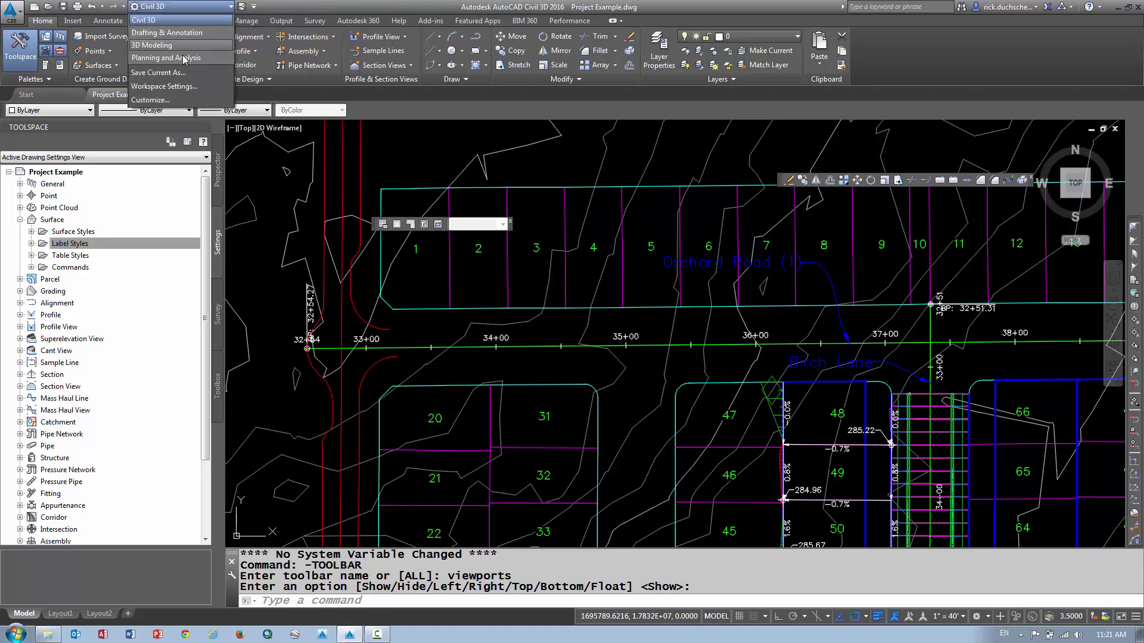
Save the current toolbar layout as a new workspace named 'Civil 3D new', based on the Civil 3D name.
left_click(158, 72)
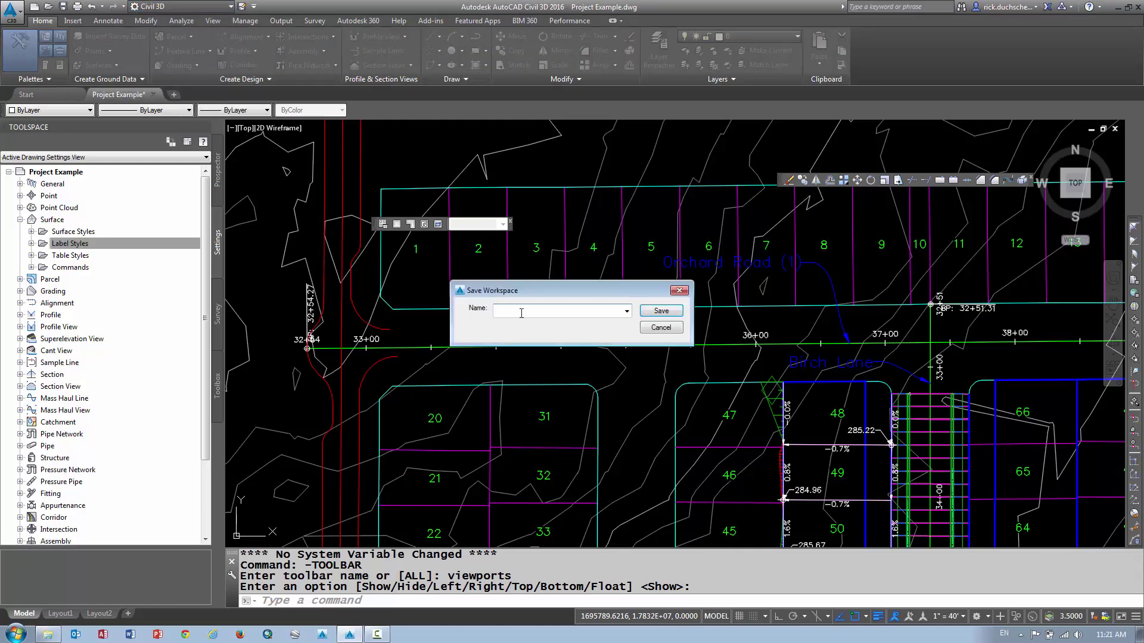
left_click(626, 311)
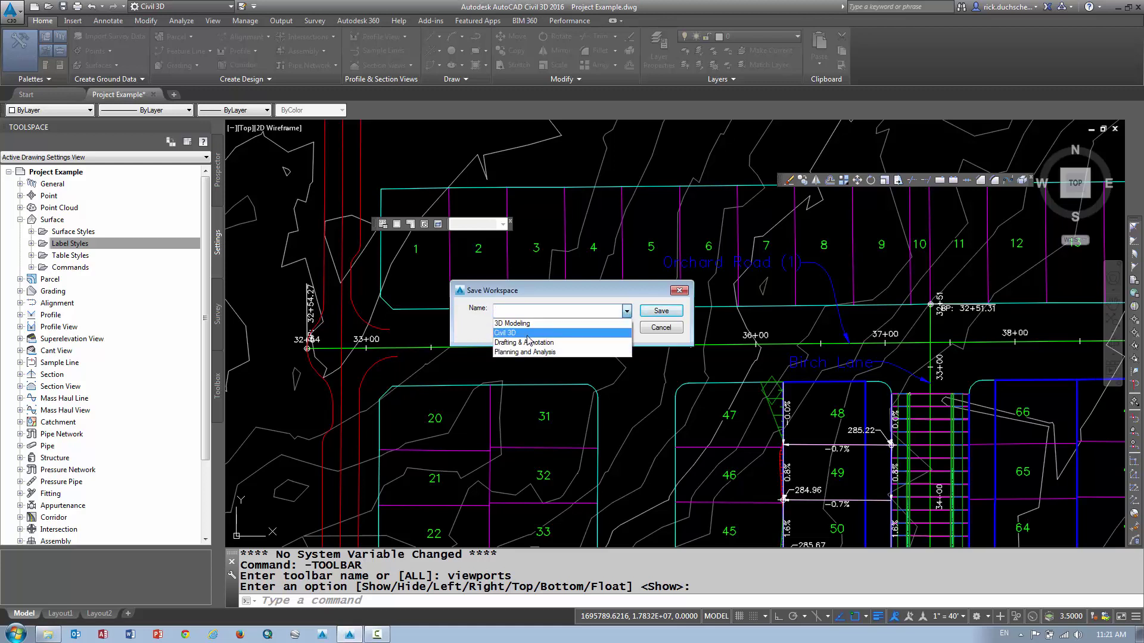
left_click(528, 335)
left_click(544, 316)
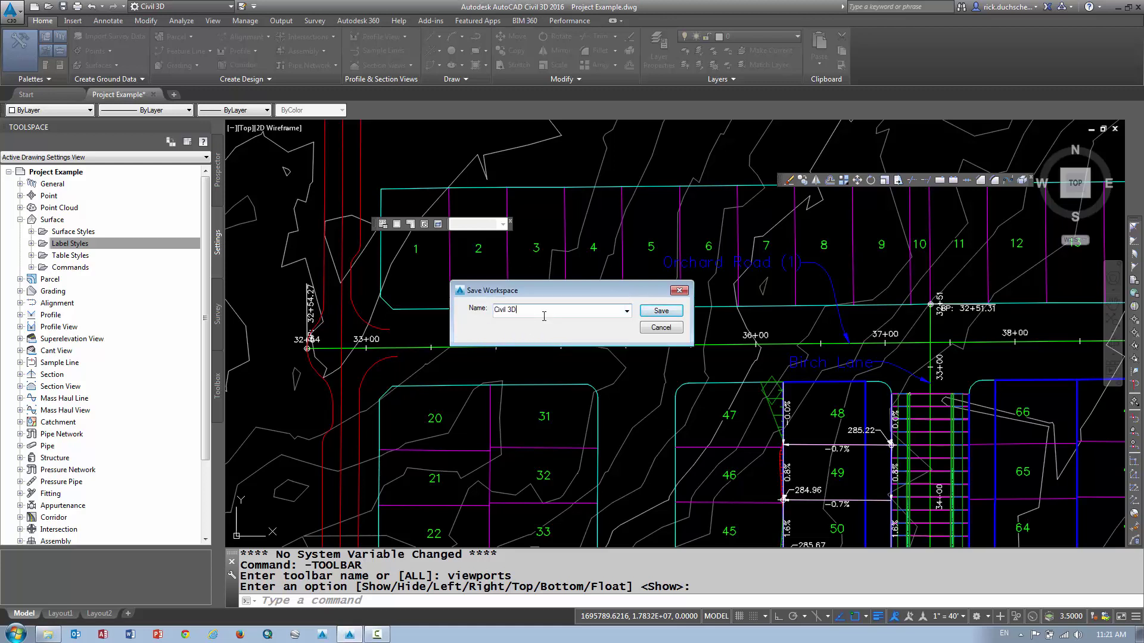
type("new")
left_click(661, 311)
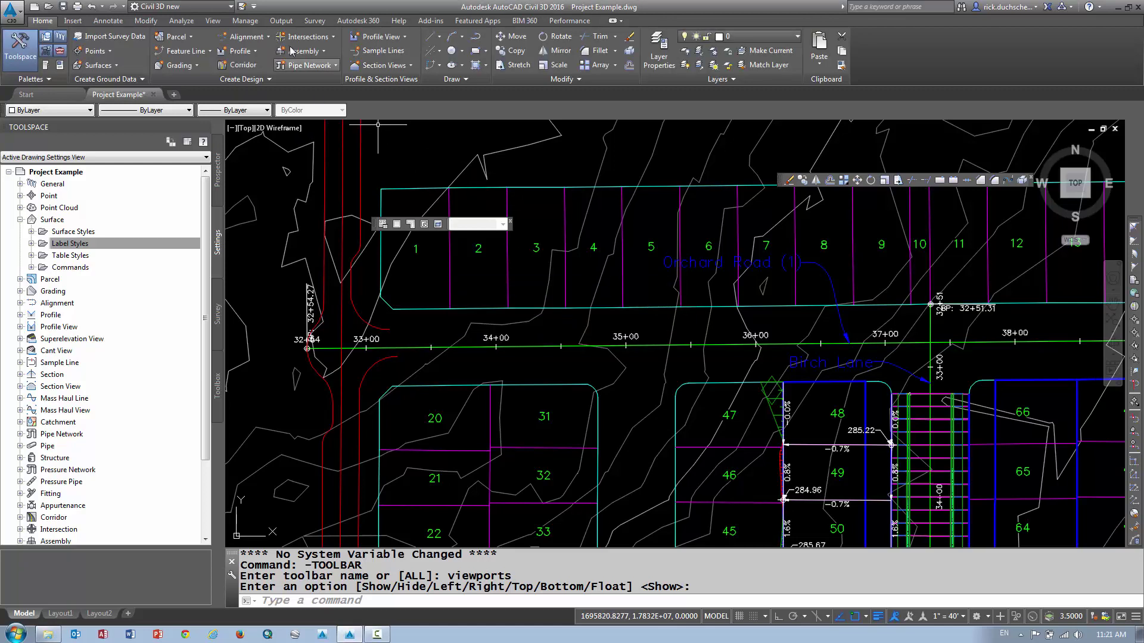